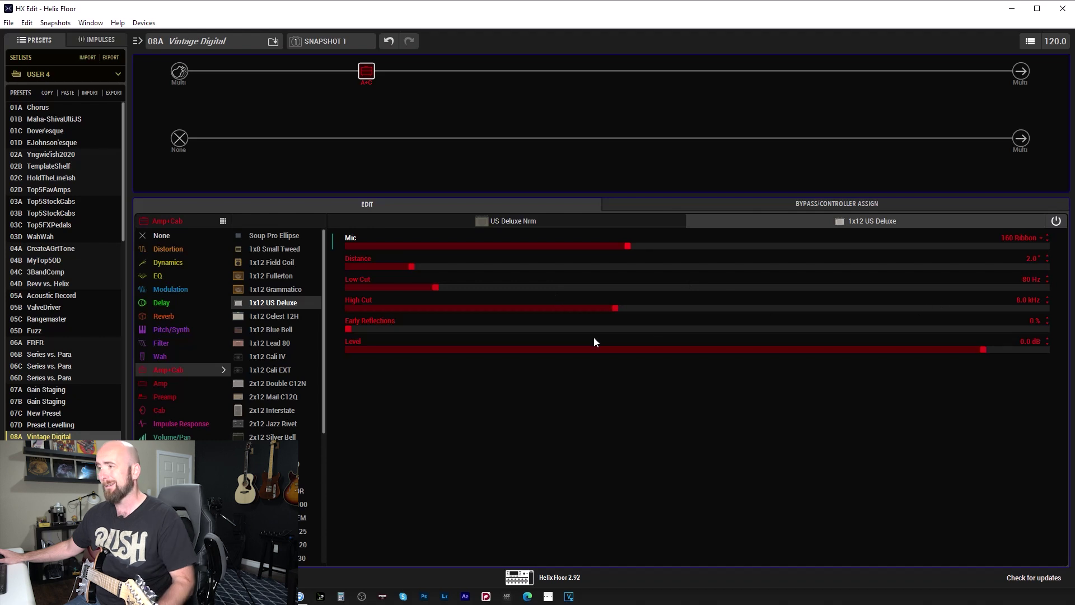
Step: Add a stereo Vintage Digital delay block after the US Deluxe Nrm amp on the upper signal path
left_click(489, 224)
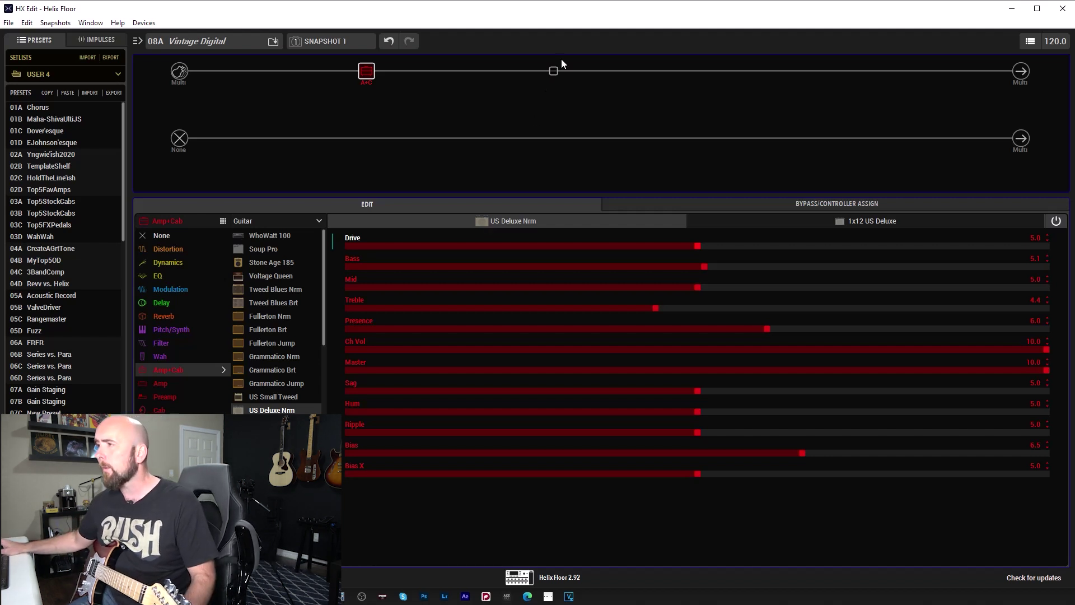
left_click(554, 71)
left_click(169, 302)
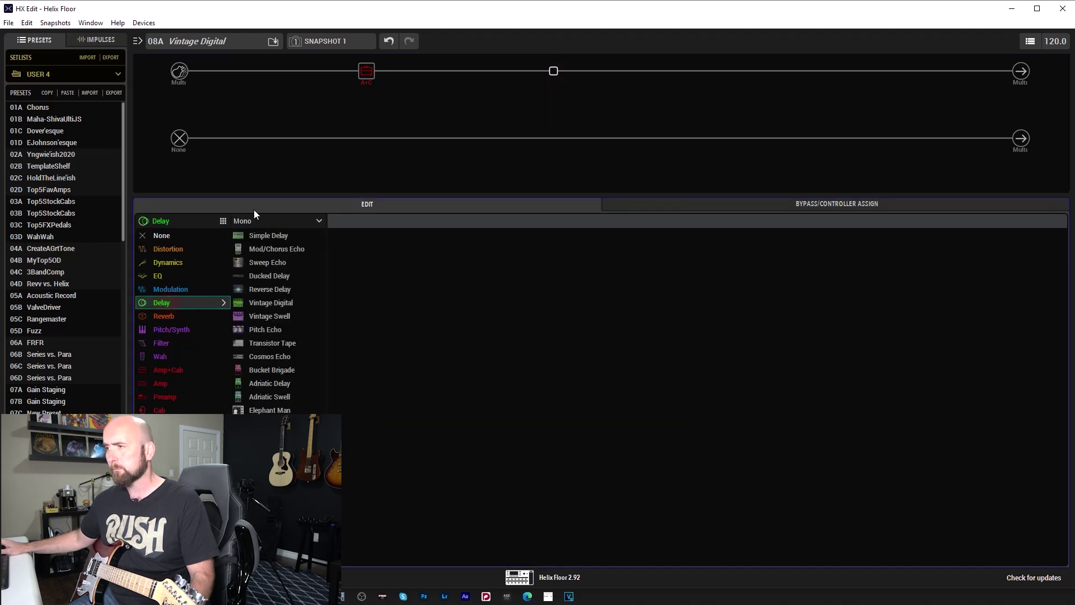
left_click(250, 223)
left_click(258, 250)
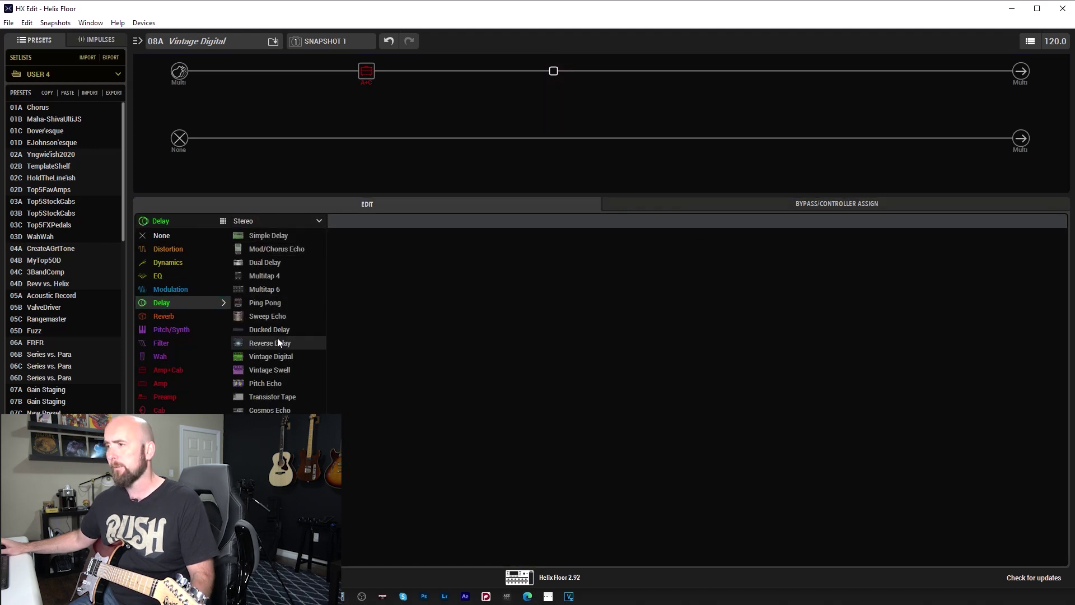
left_click(283, 357)
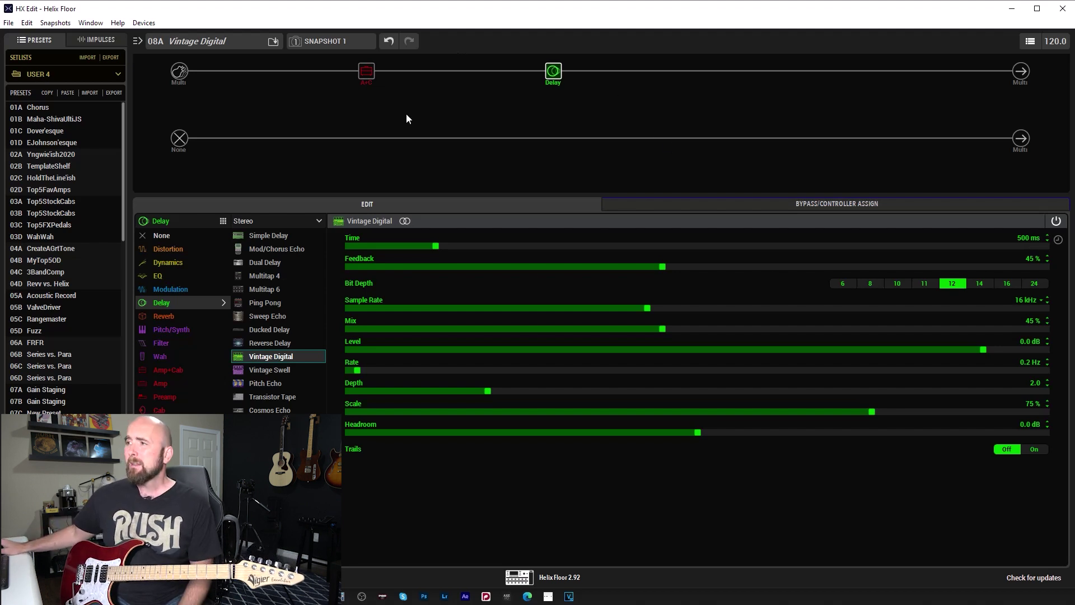
Step: Raise the Drive of the US Deluxe Nrm amp to 7.2
left_click(364, 72)
left_click(778, 246)
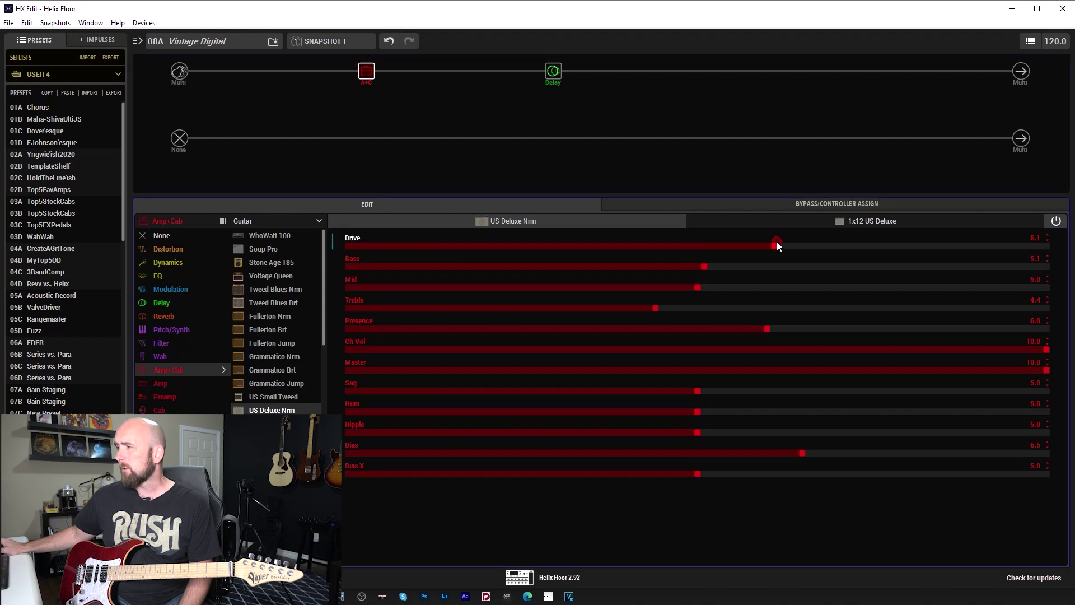
scroll(777, 246, "up", 5)
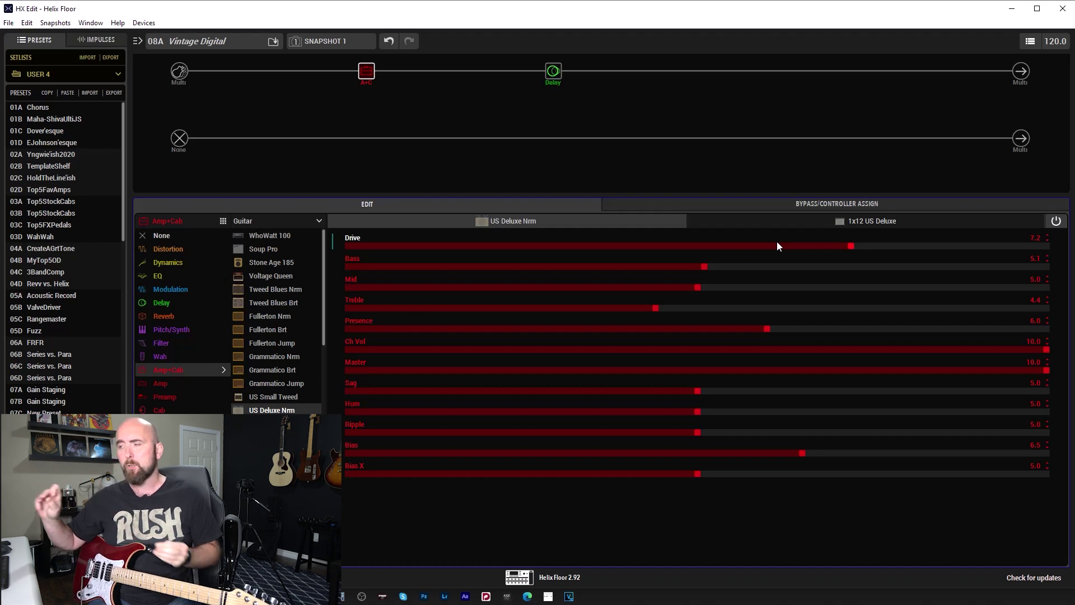
Step: Switch the Vintage Digital delay's Time from milliseconds to Note Sync at 1/4
left_click(546, 83)
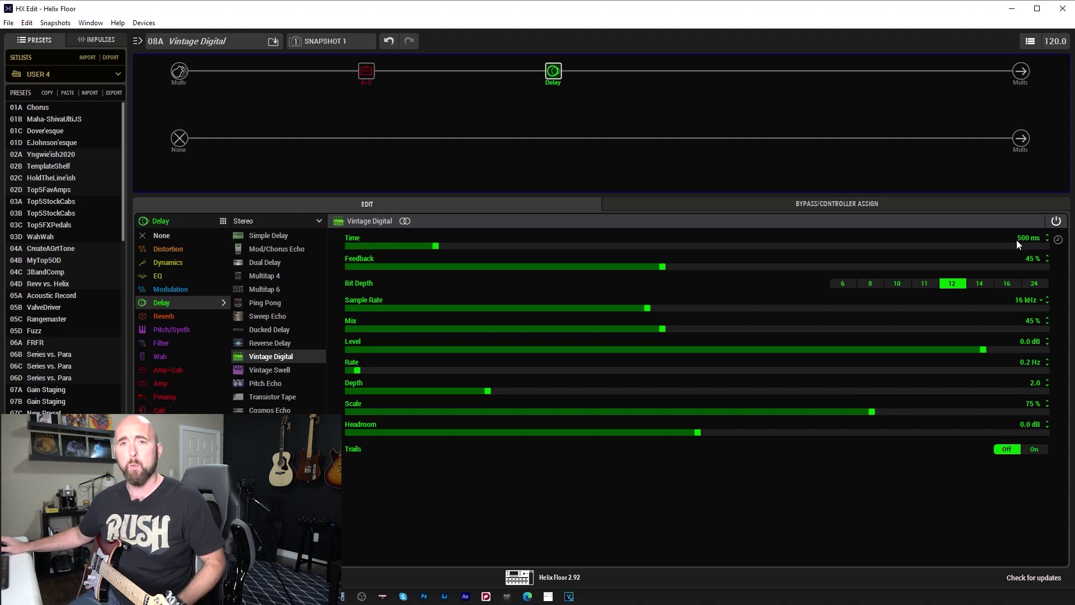
left_click(1059, 239)
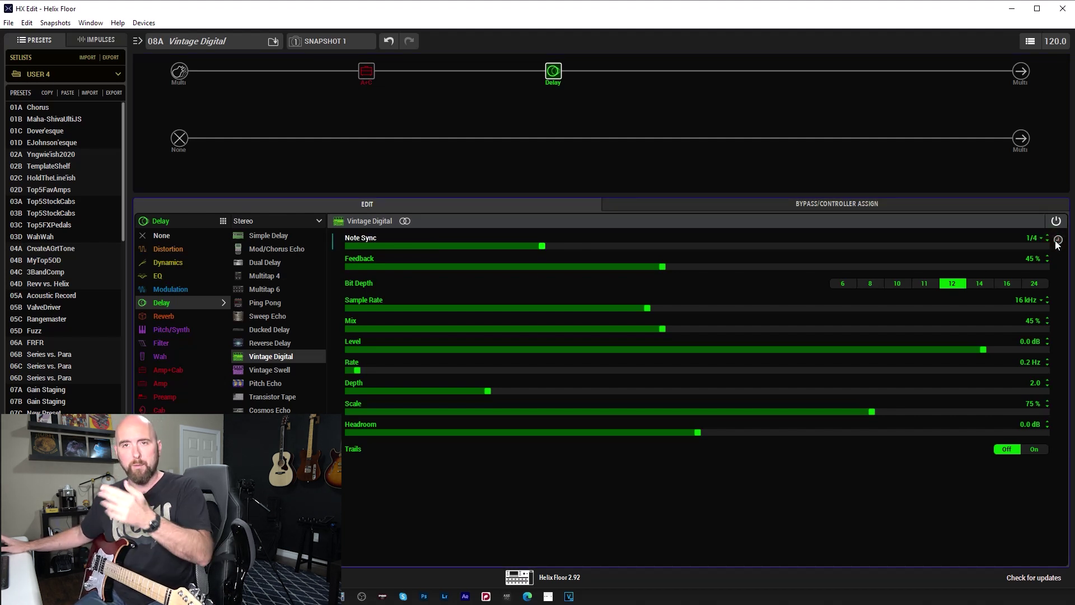
left_click(1058, 240)
left_click(1058, 240)
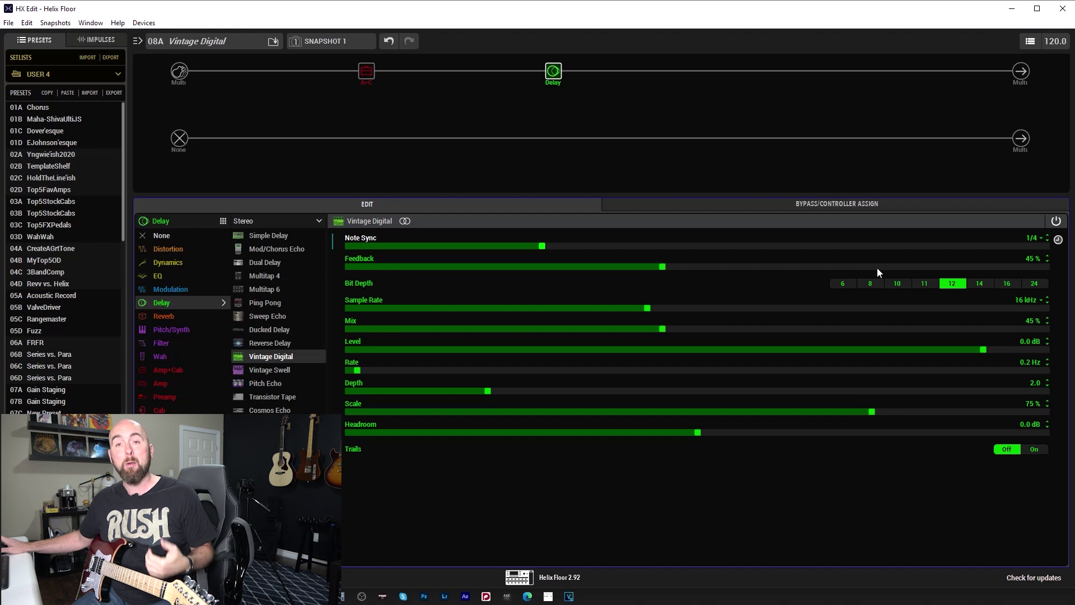
Step: Set the delay's Scale to 100% and try Feedback at 0%, 41% and 82%
left_click_drag(465, 266, 197, 257)
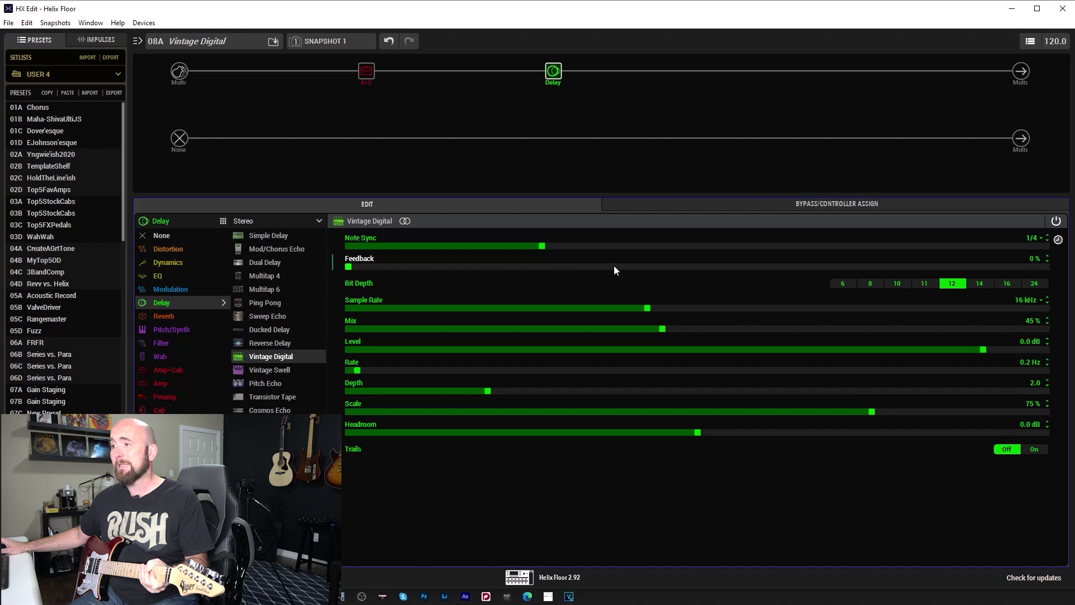
left_click_drag(901, 401, 1073, 435)
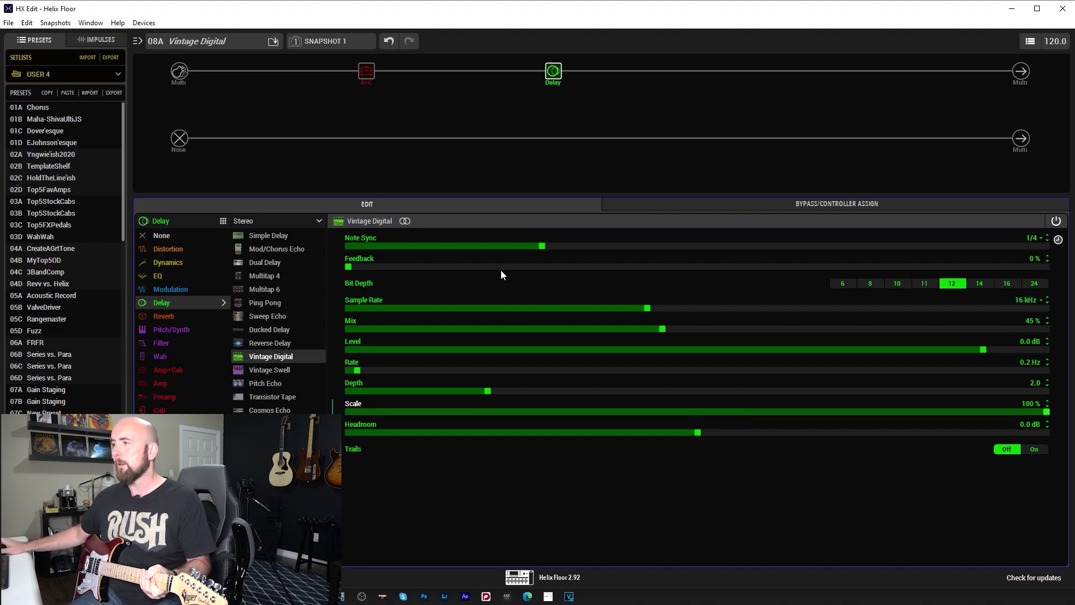
scroll(499, 268, "up", 15)
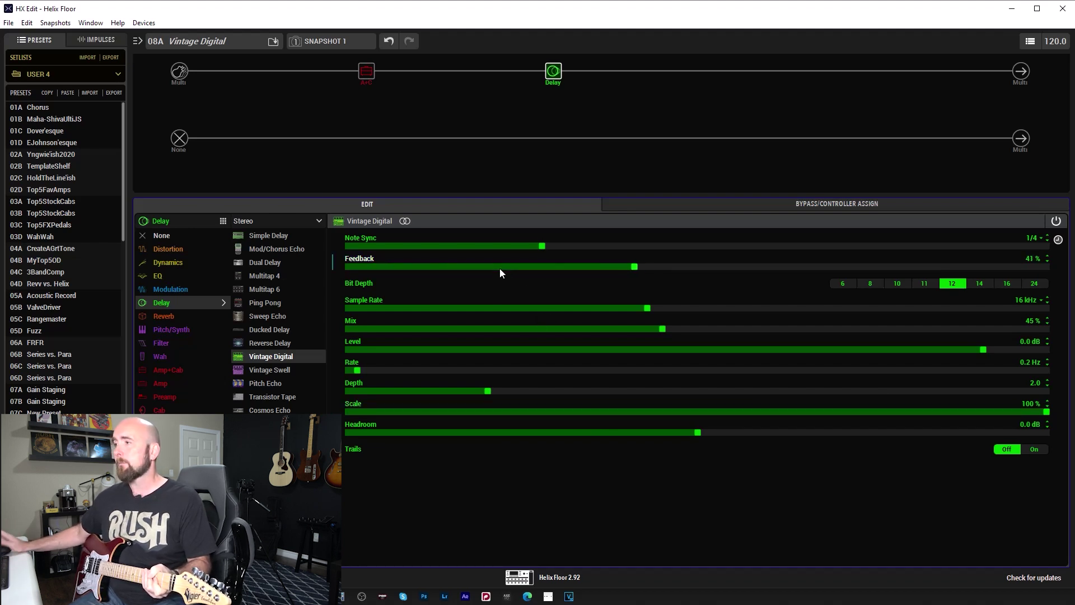
scroll(499, 273, "down", 1)
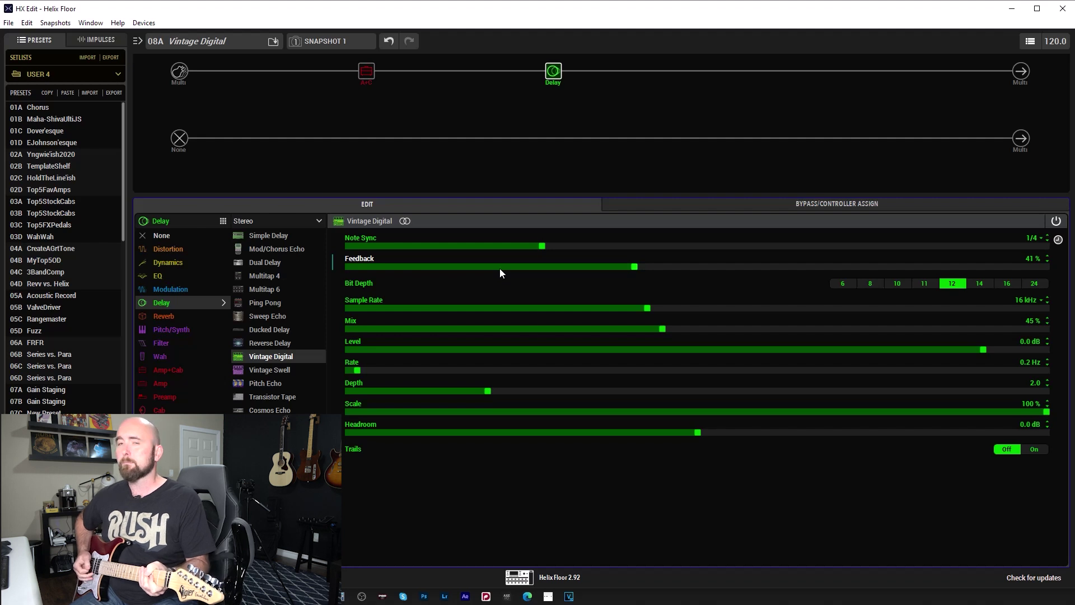
left_click(919, 269)
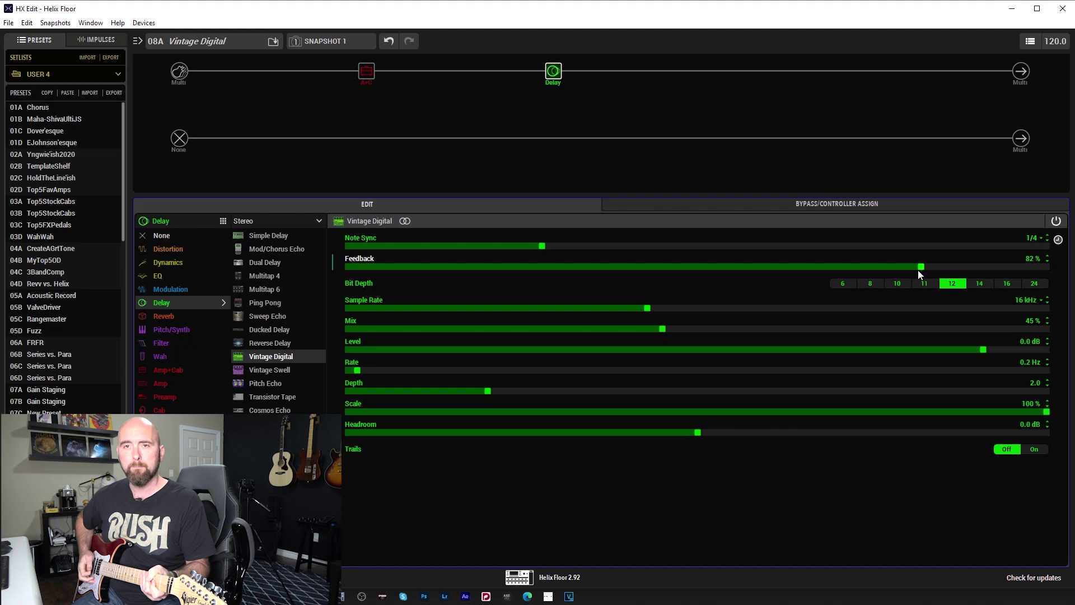
Step: Set the delay's Feedback to 29%, and try Mix at 0% before setting it to 50%
left_click(403, 266)
left_click(528, 266)
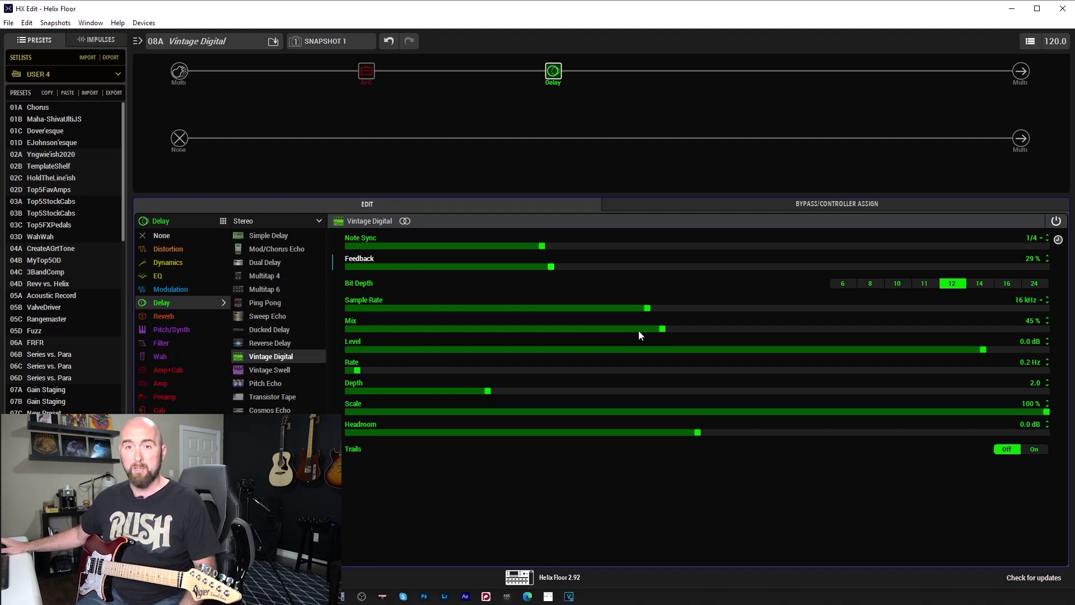
left_click_drag(638, 332, 331, 342)
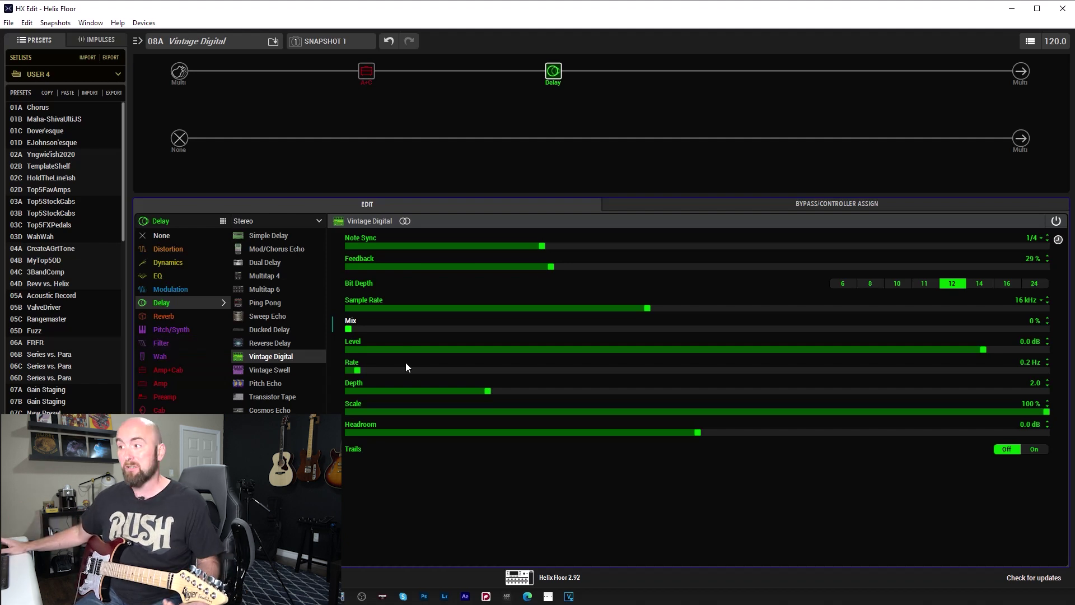
left_click(679, 322)
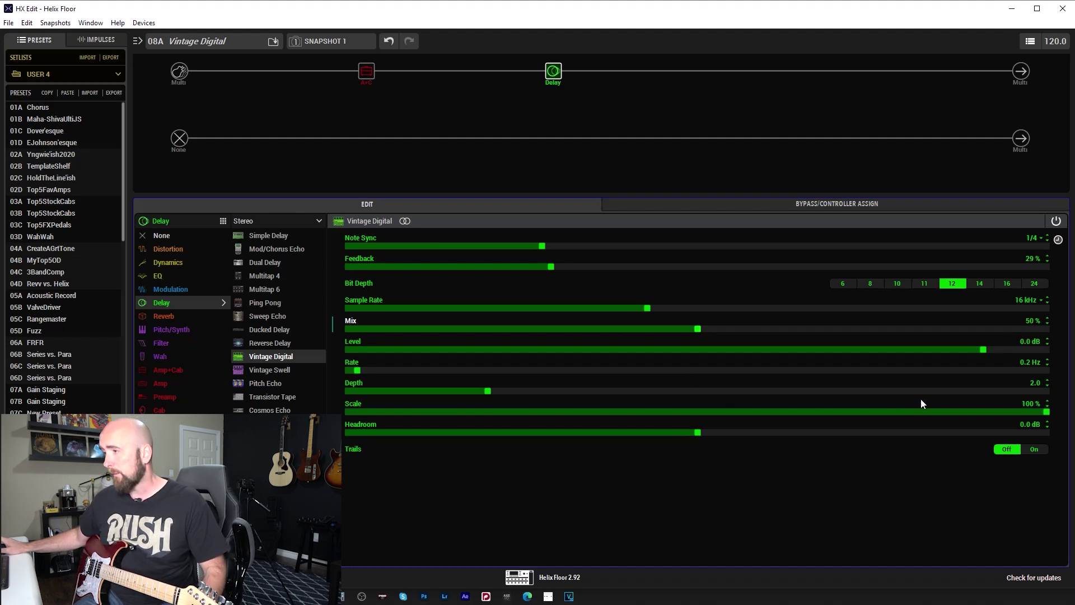
Step: Try the delay's Depth at 8.5 with Rate at 3.9 Hz and 6.3 Hz, and set Rate to 0.1 Hz and Depth to 0.0
left_click(942, 391)
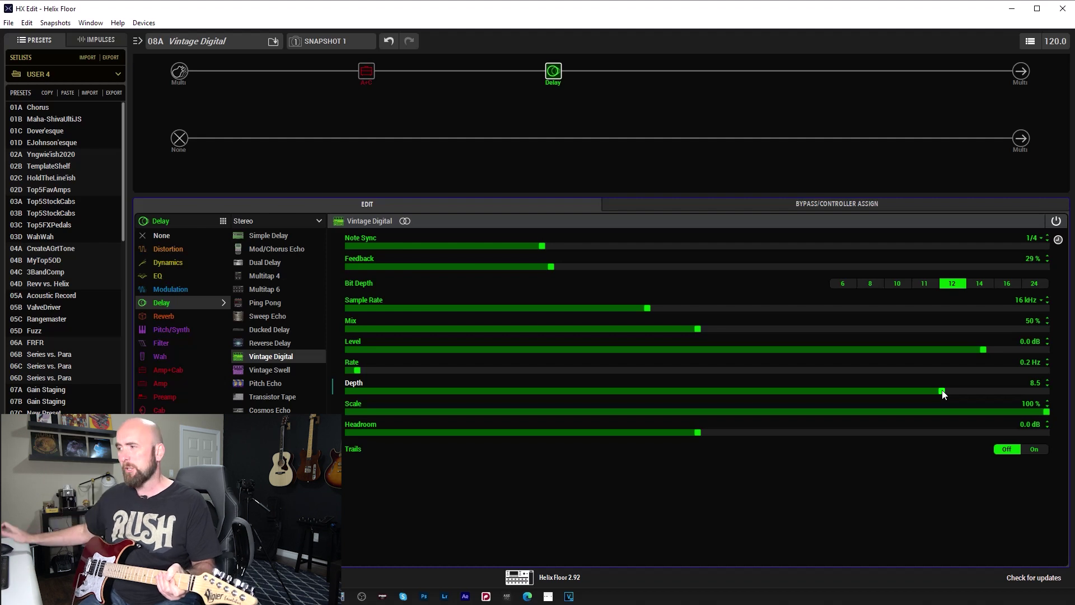
left_click(684, 370)
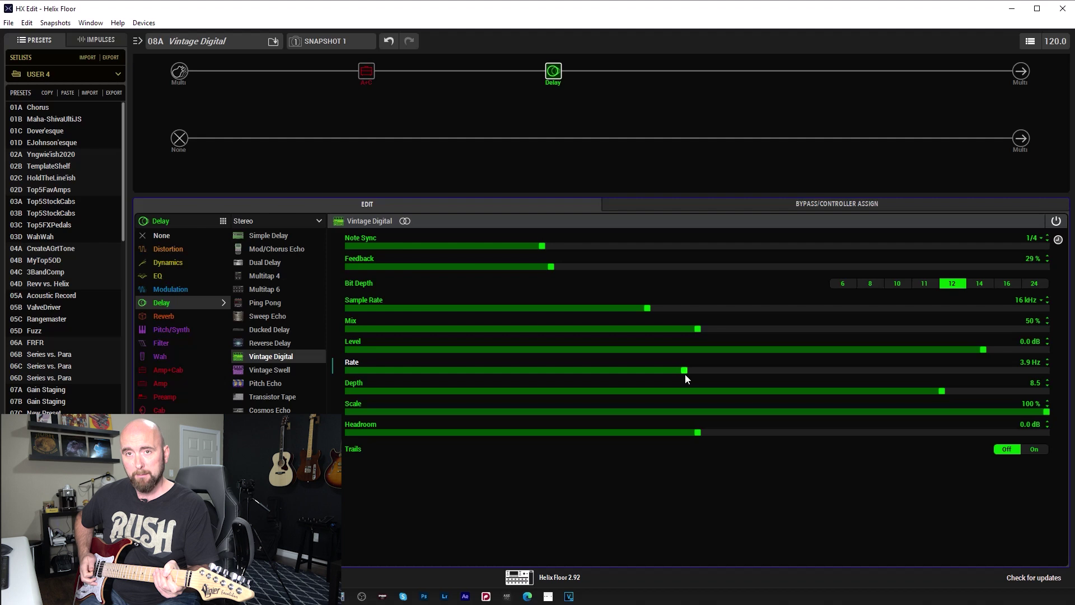
left_click(895, 368)
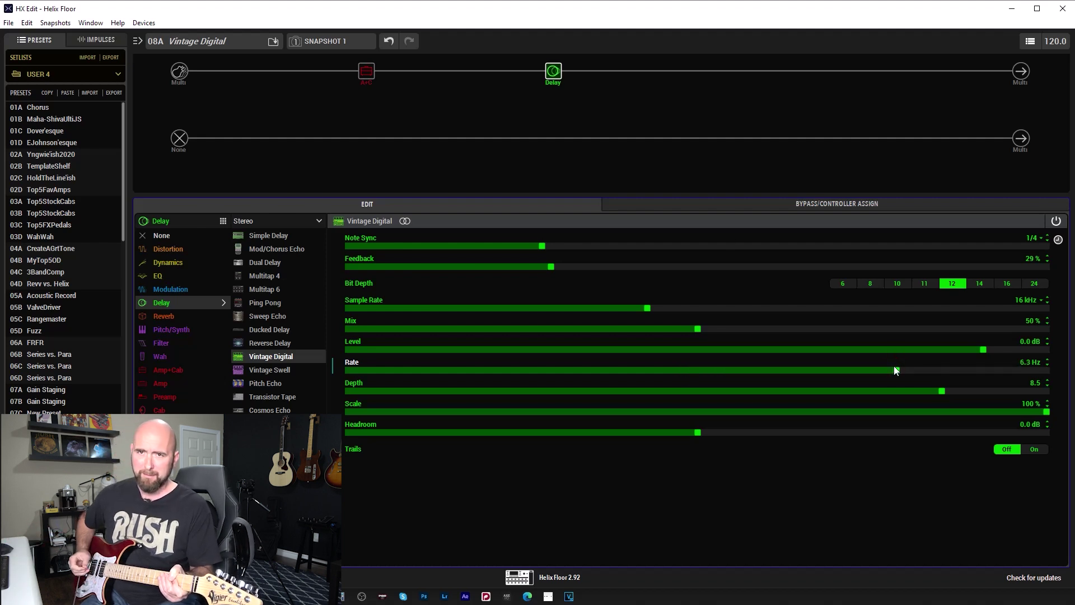
left_click(353, 369)
left_click(347, 385)
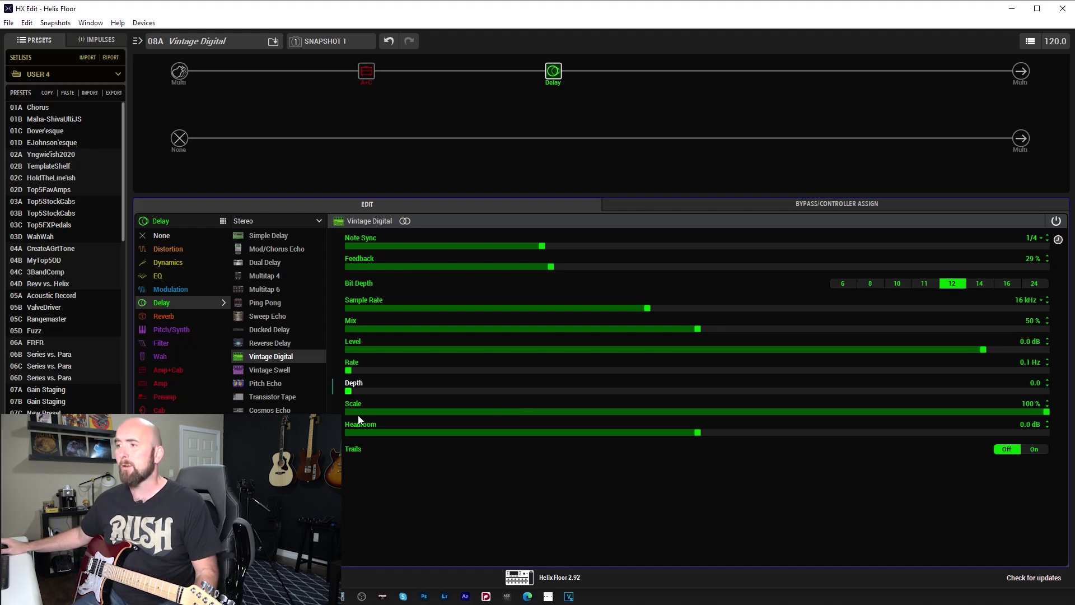
Step: Try the delay's Scale at 0% and 50%, set it to 100%, and turn Trails on
left_click_drag(355, 412, 331, 411)
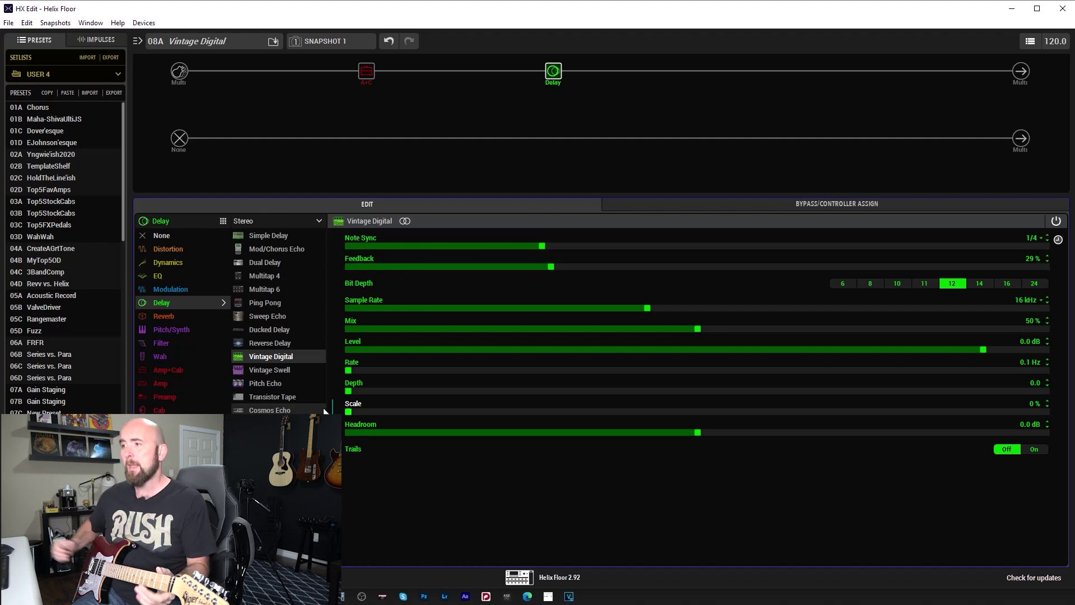
left_click(697, 412)
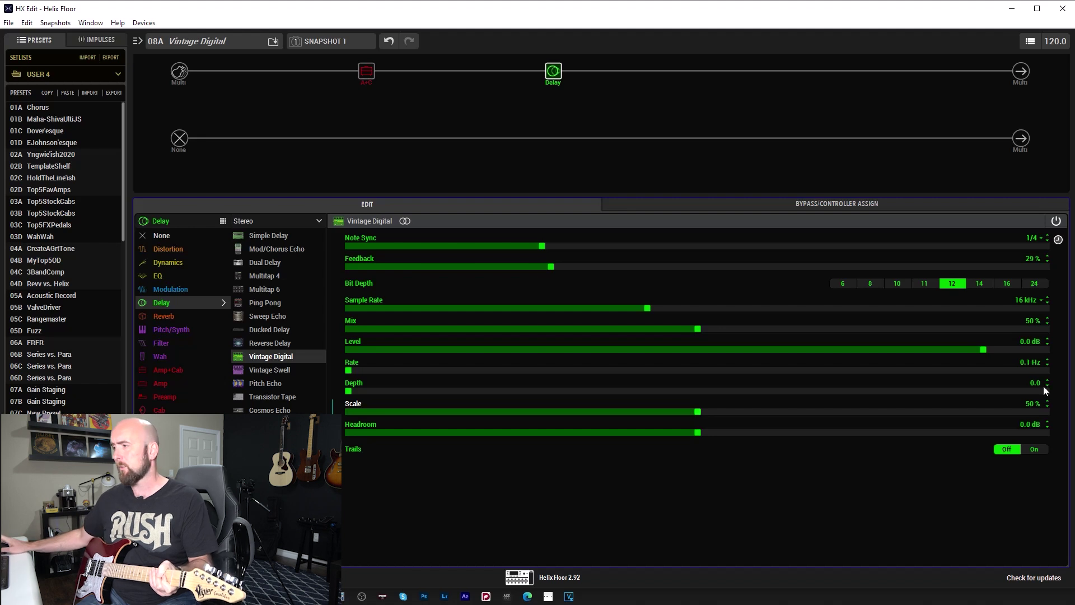
left_click_drag(1008, 413, 1046, 411)
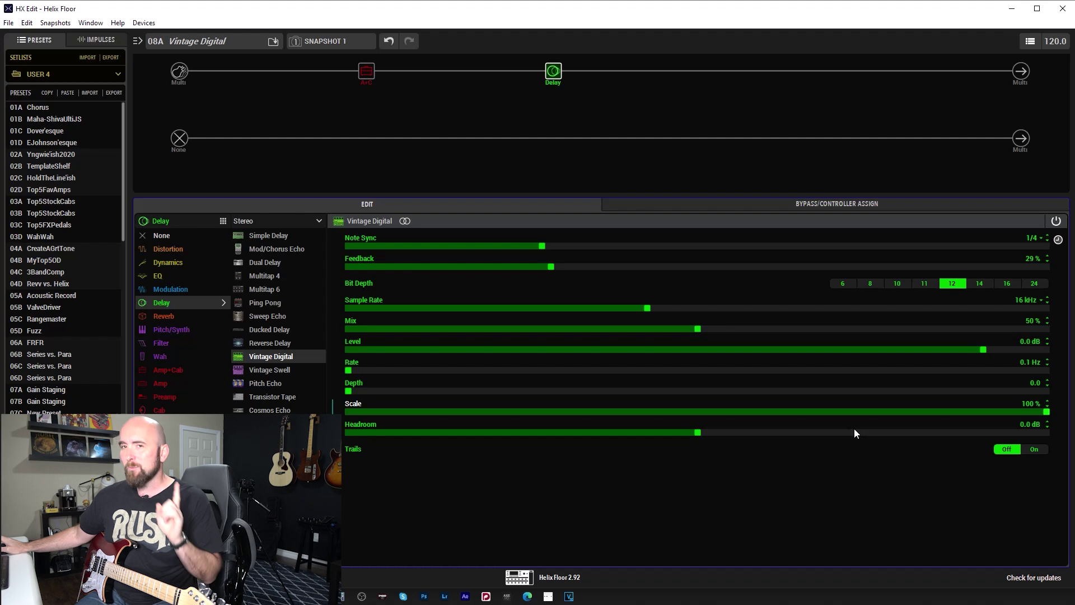
left_click(1038, 450)
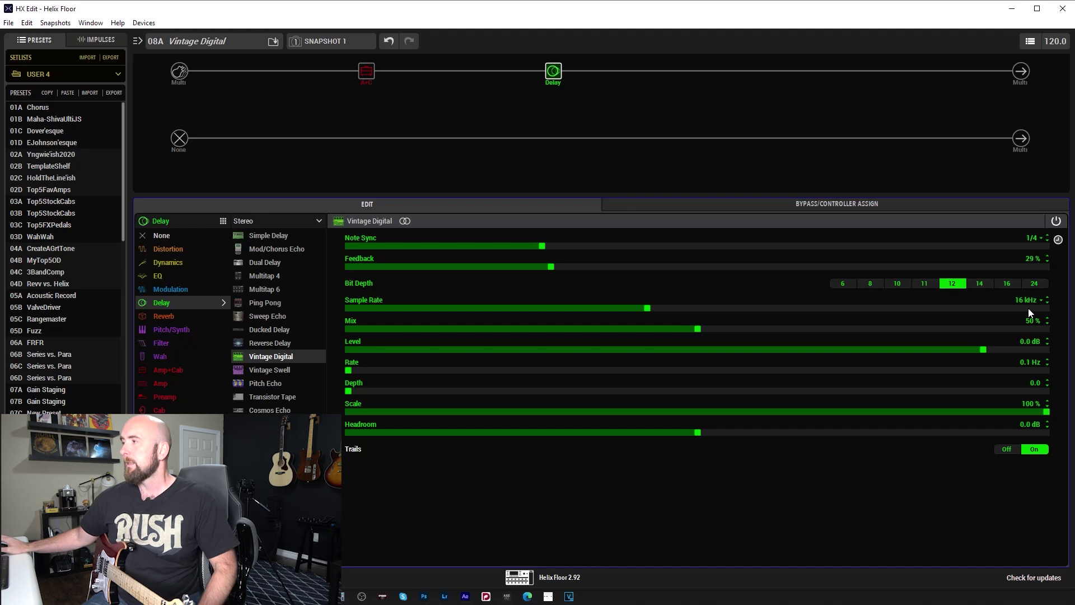
Step: Set the delay's Sample Rate to 48 kHz, Bit Depth to 24 and Mix to 100%
scroll(1029, 312, "down", 2)
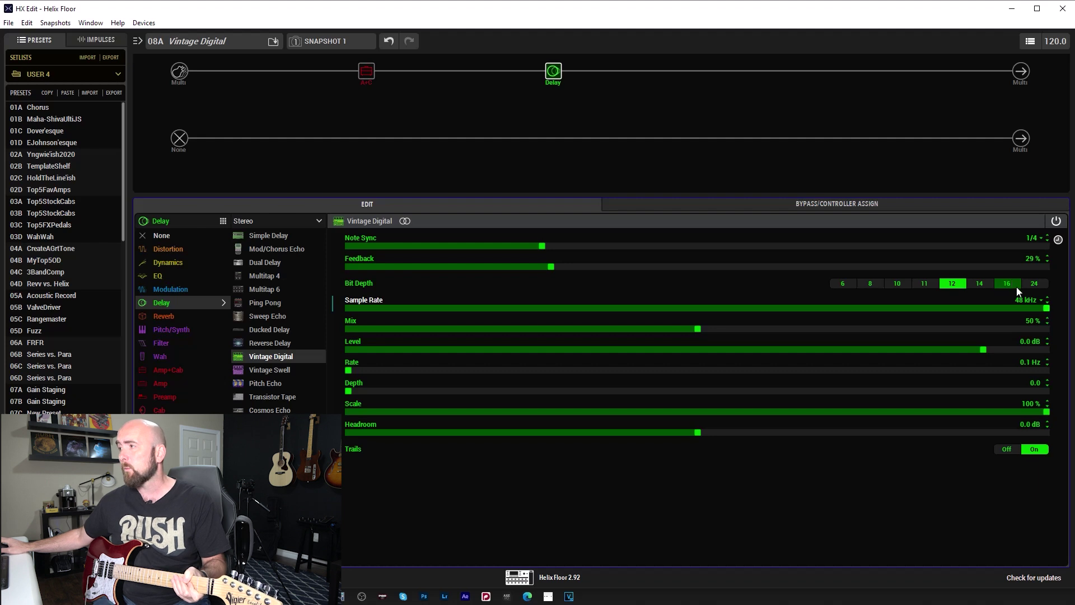
left_click(1027, 286)
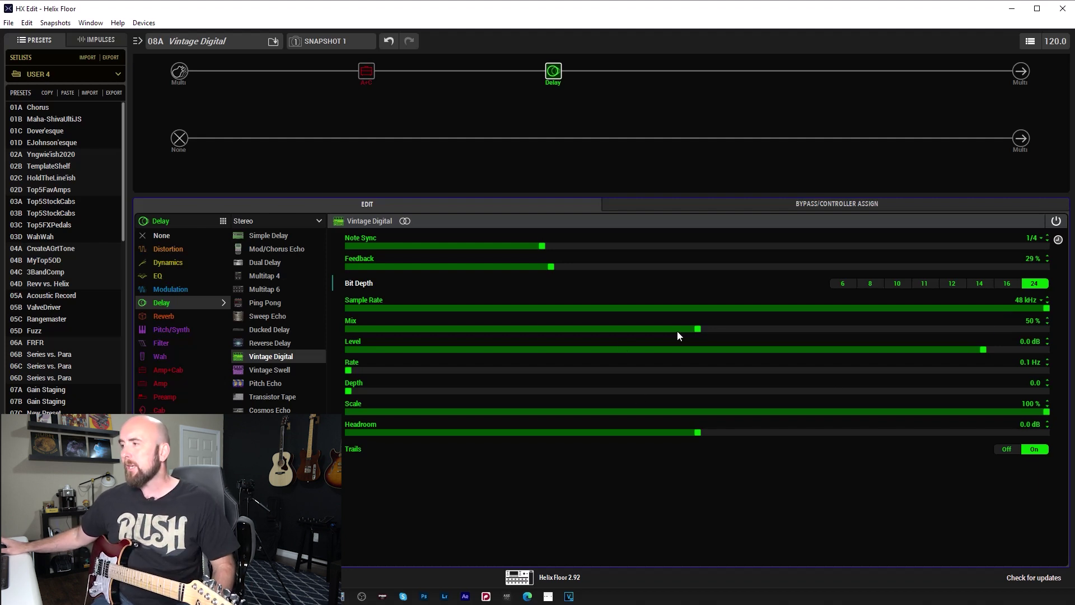
left_click_drag(738, 330, 1064, 332)
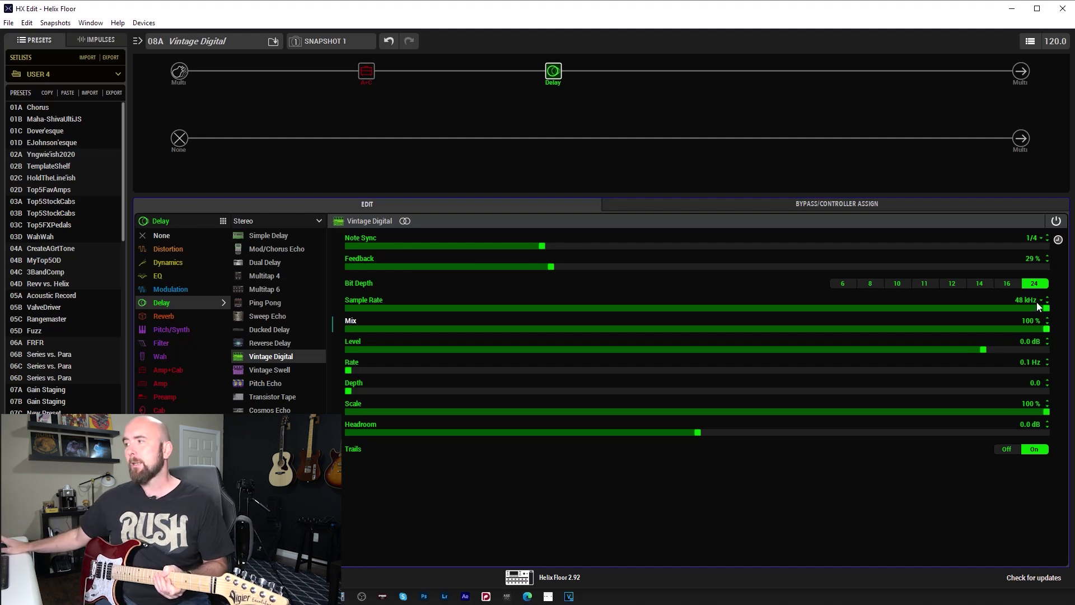
Step: Try the delay's Bit Depth at 16, 24 and 14, returning to 16 for comparison
left_click(1004, 283)
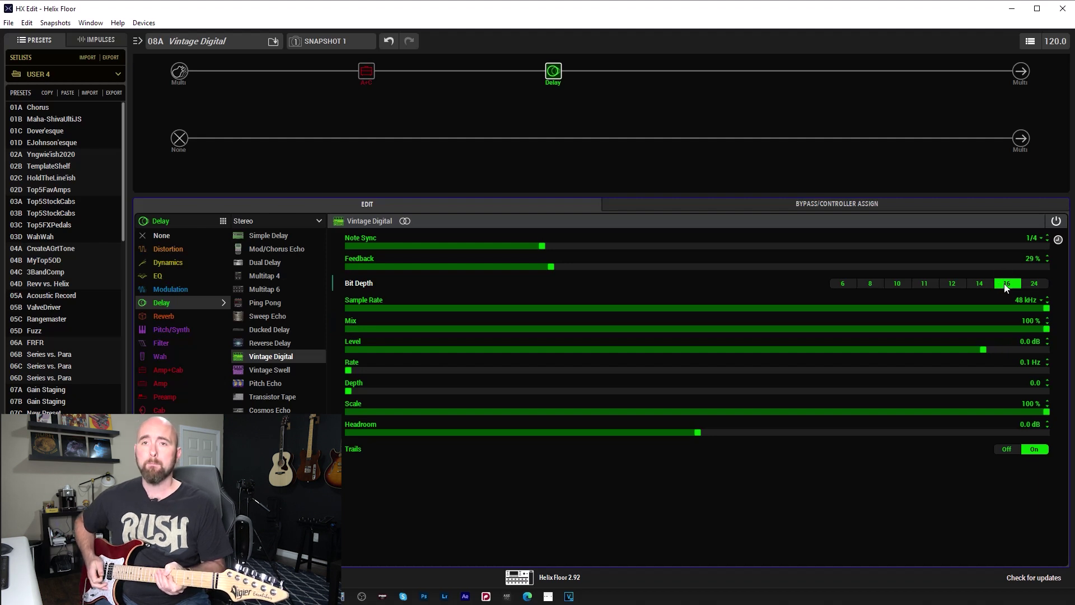
left_click(1036, 283)
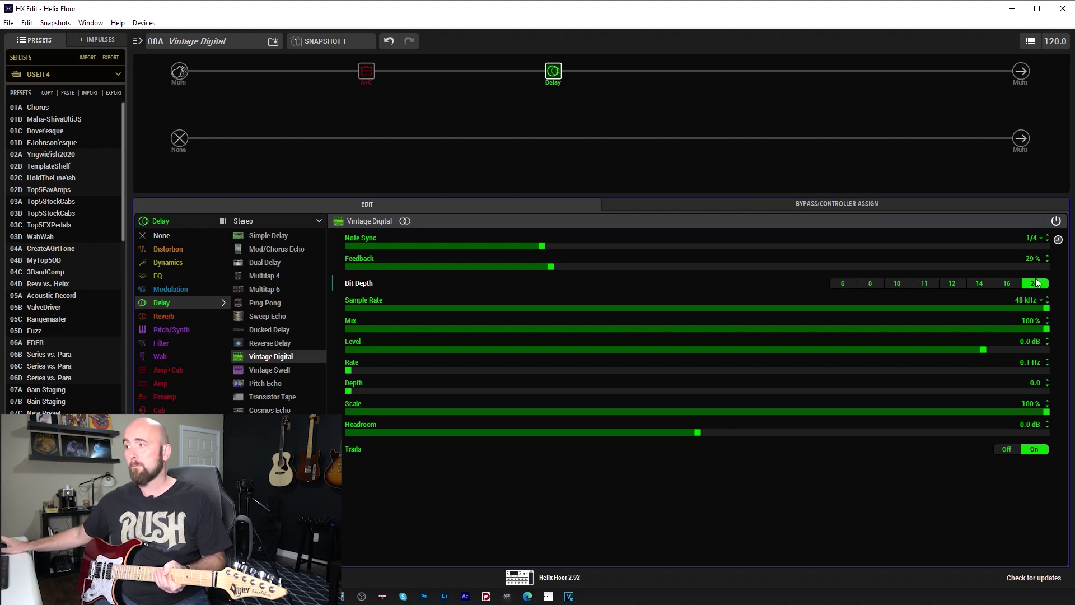
left_click(1010, 287)
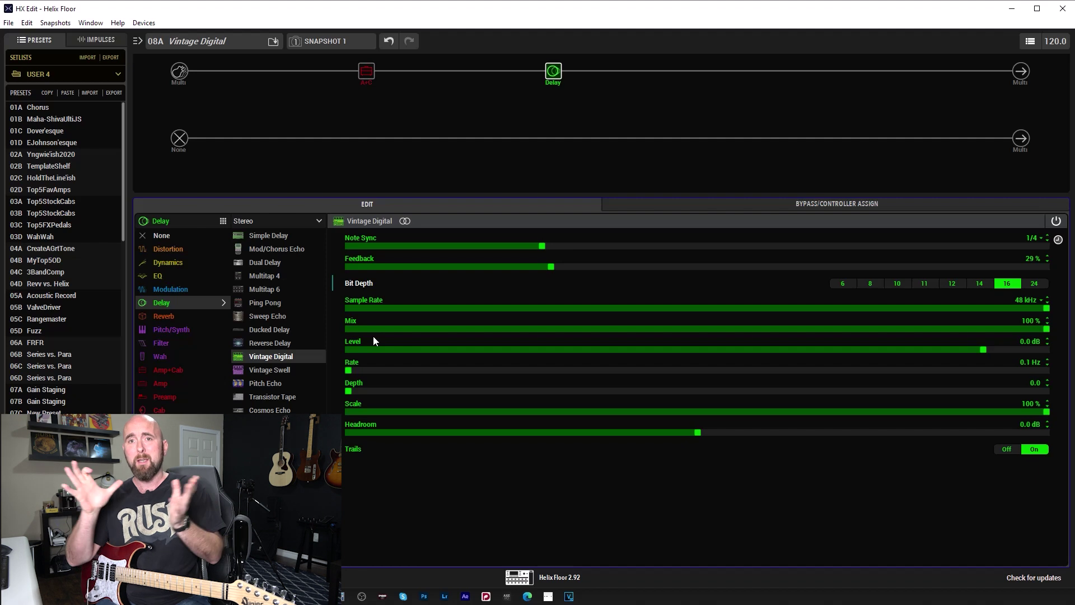
left_click(986, 283)
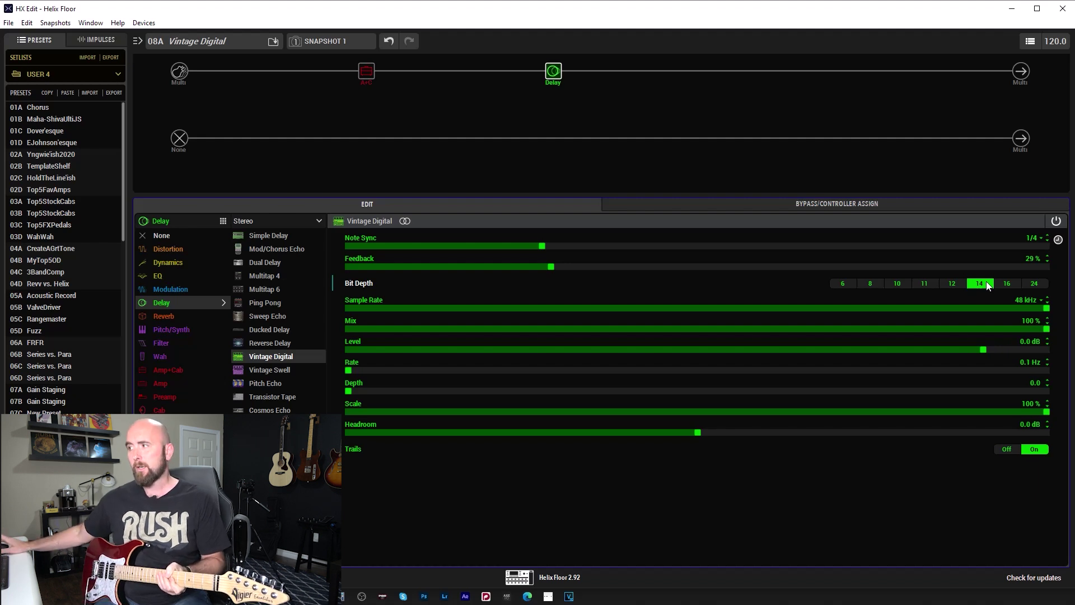
left_click(1008, 284)
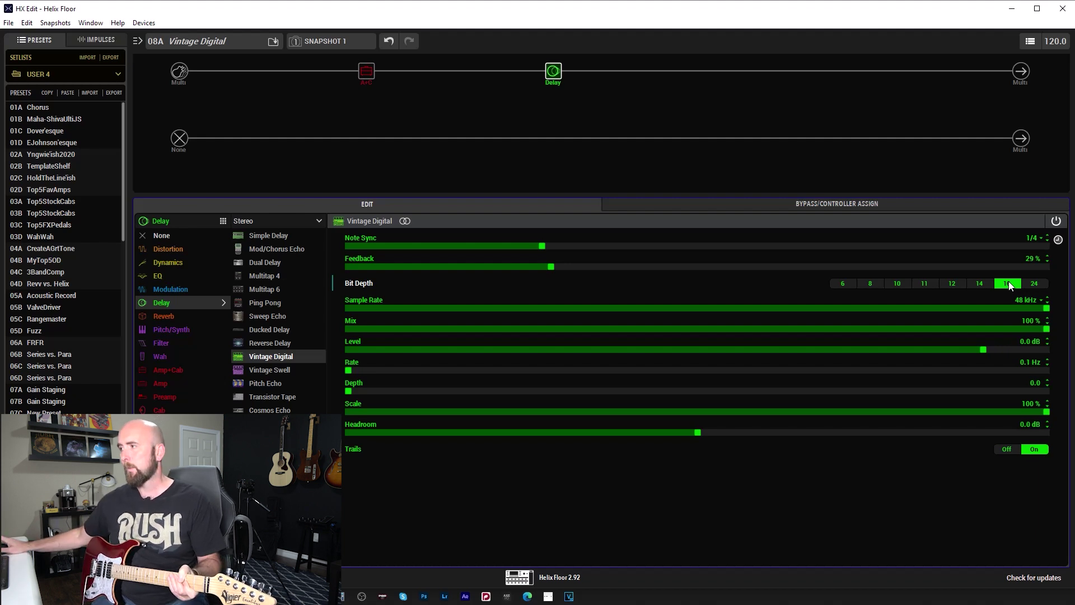
Step: Lower the delay's Bit Depth through 12, 11, 10 and 8 down to 6
left_click(946, 284)
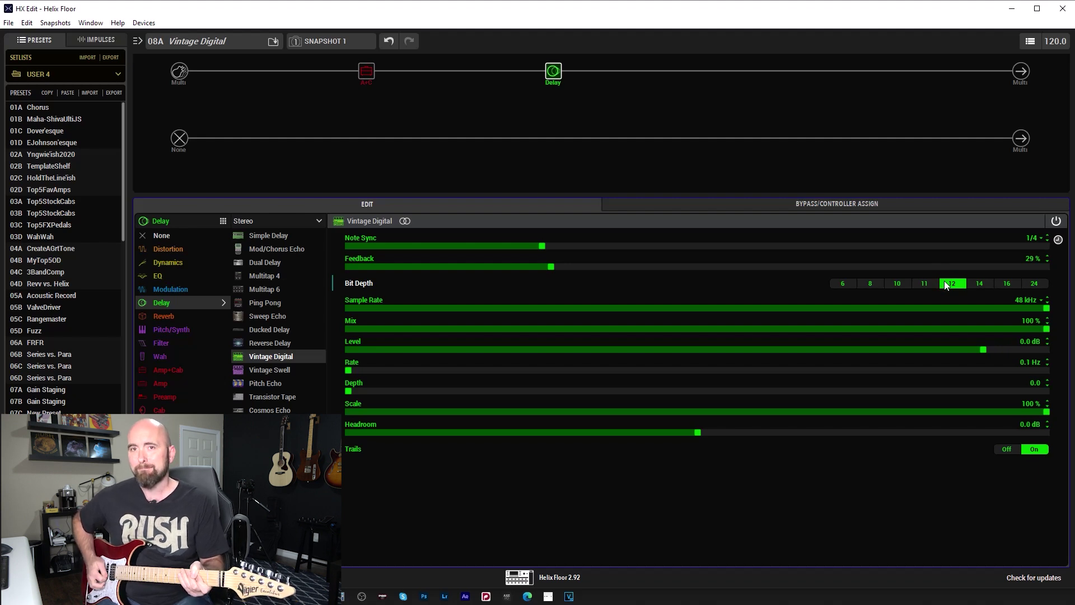
left_click(918, 285)
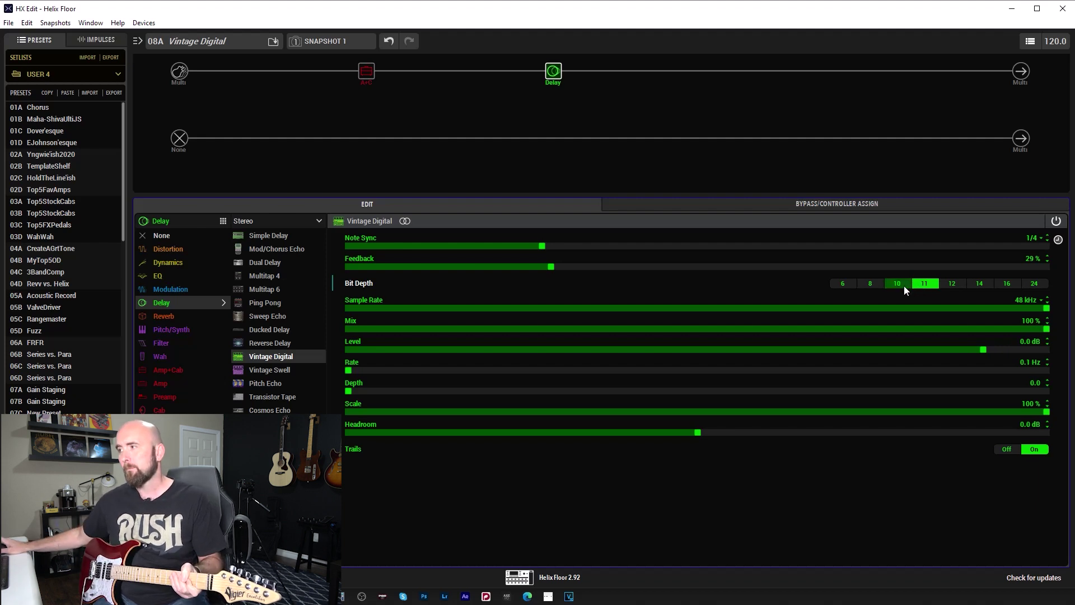
left_click(902, 286)
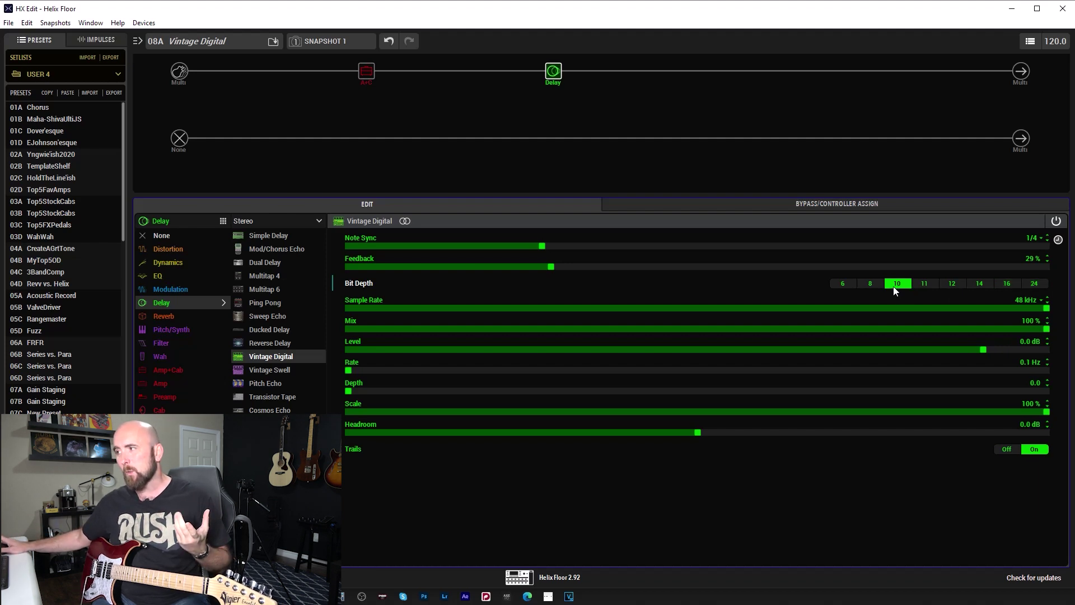
left_click(873, 286)
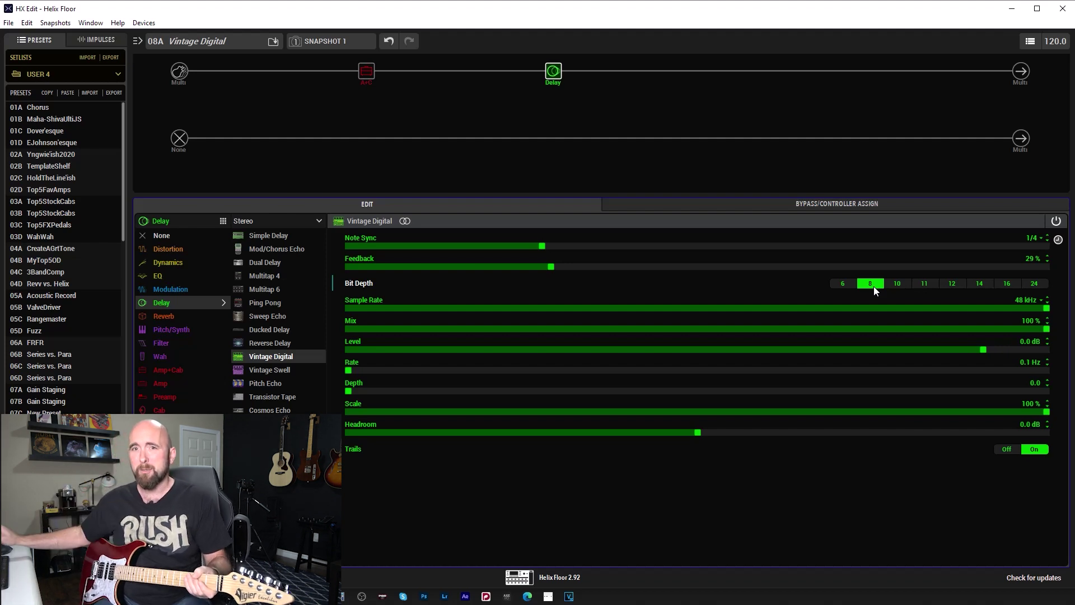
left_click(843, 285)
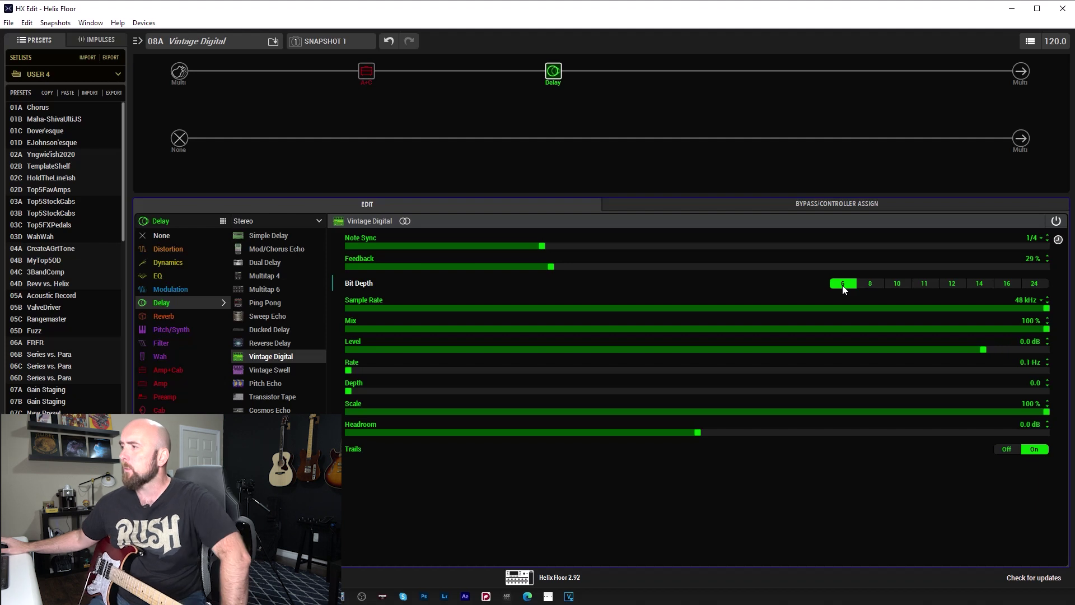
Step: Compare the delay's Bit Depth at 24 and 6, try 11, and set it to 14
left_click(1031, 288)
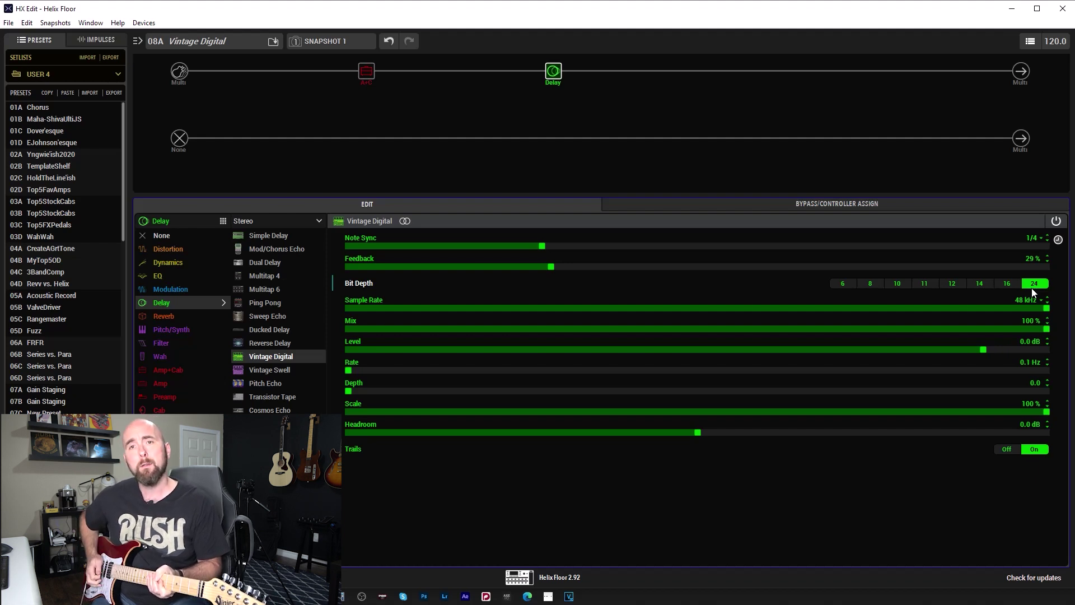
left_click(843, 284)
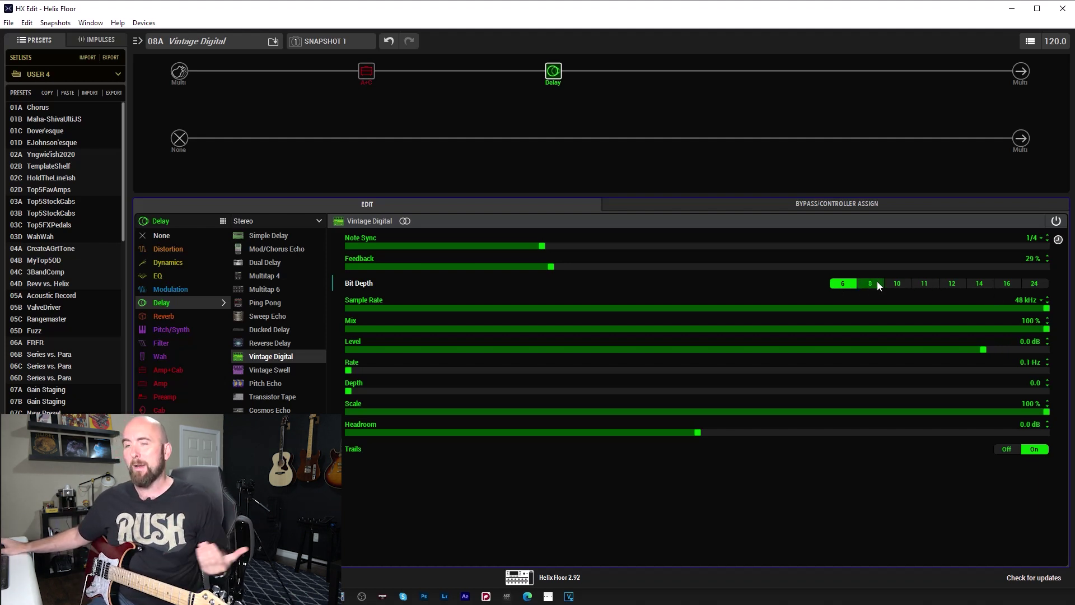
left_click(924, 286)
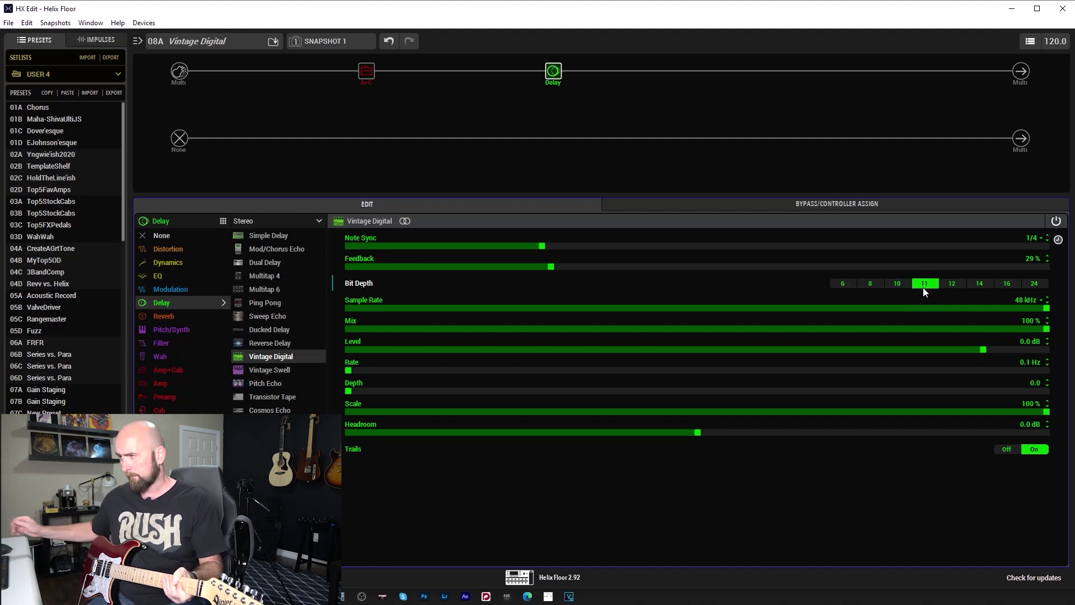
left_click(985, 282)
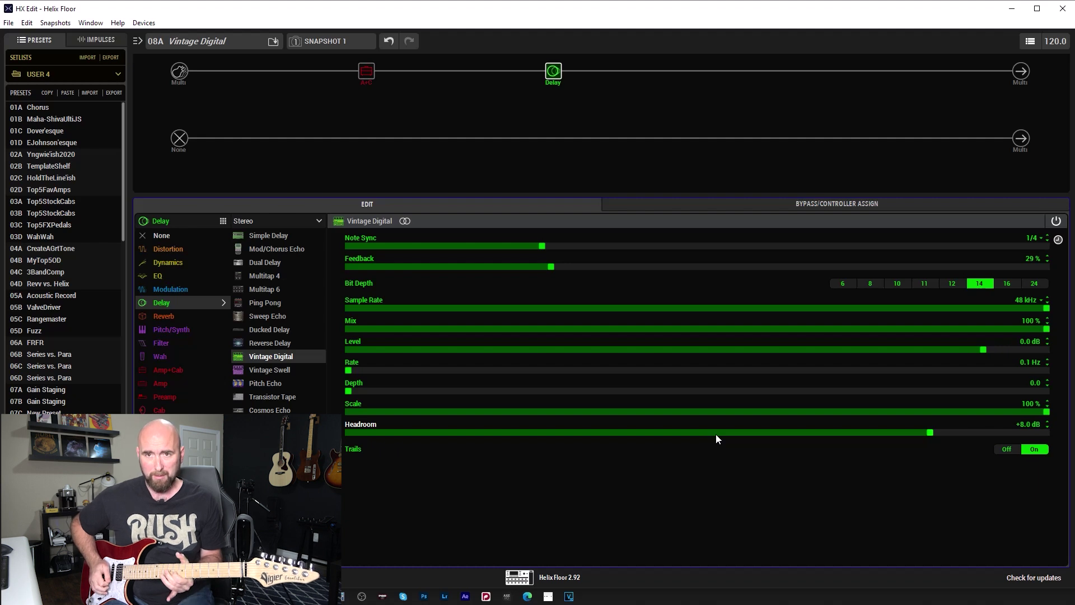
Step: Set the delay's Headroom to 0.0 dB and its Bit Depth to 6
left_click(716, 433)
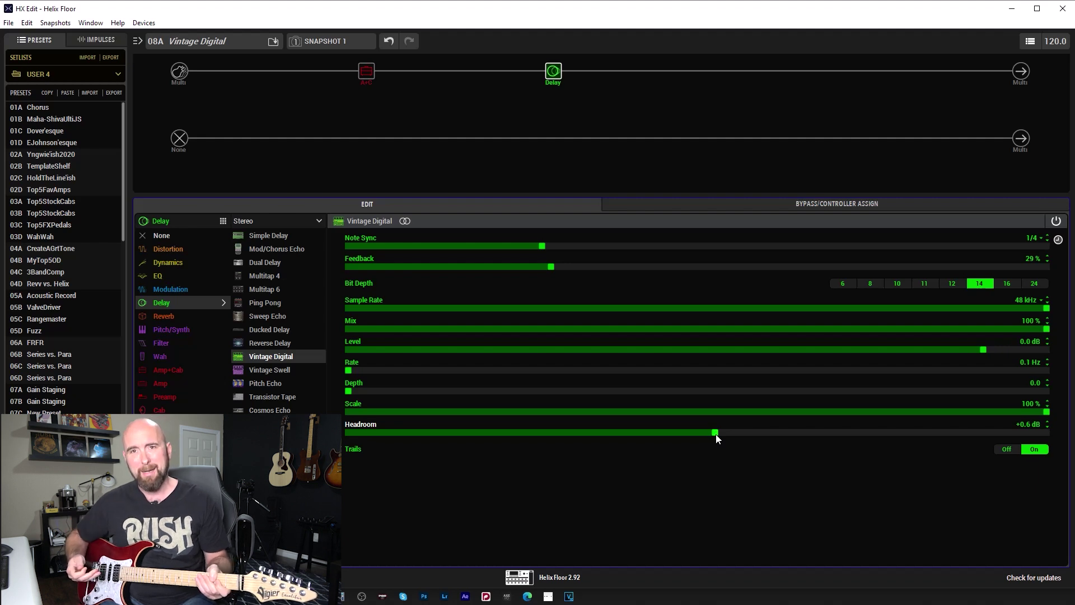
scroll(716, 434, "down", 1)
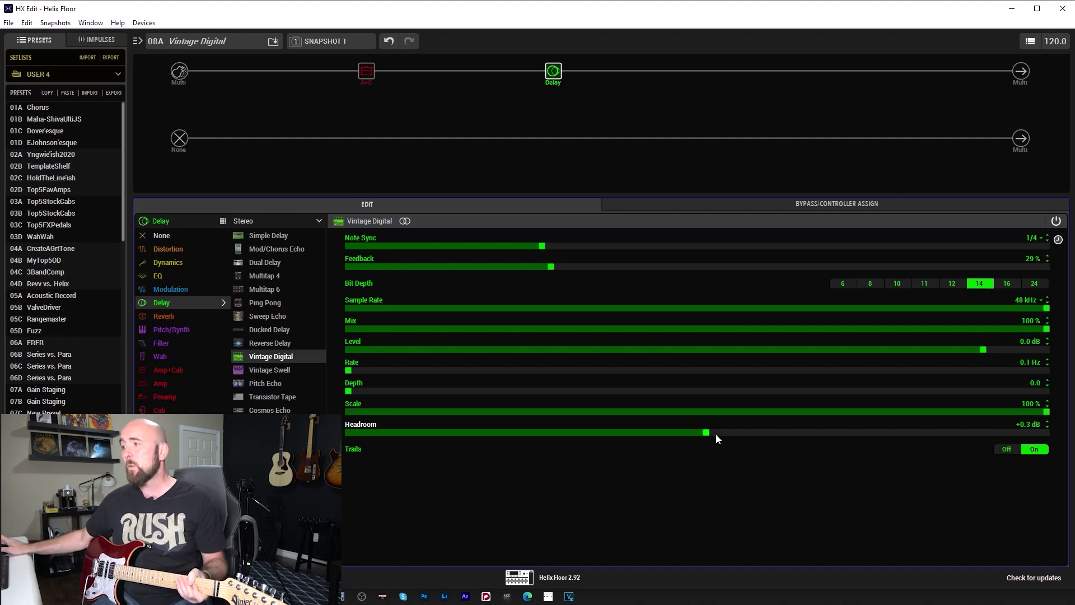
scroll(716, 435, "down", 1)
scroll(715, 434, "down", 1)
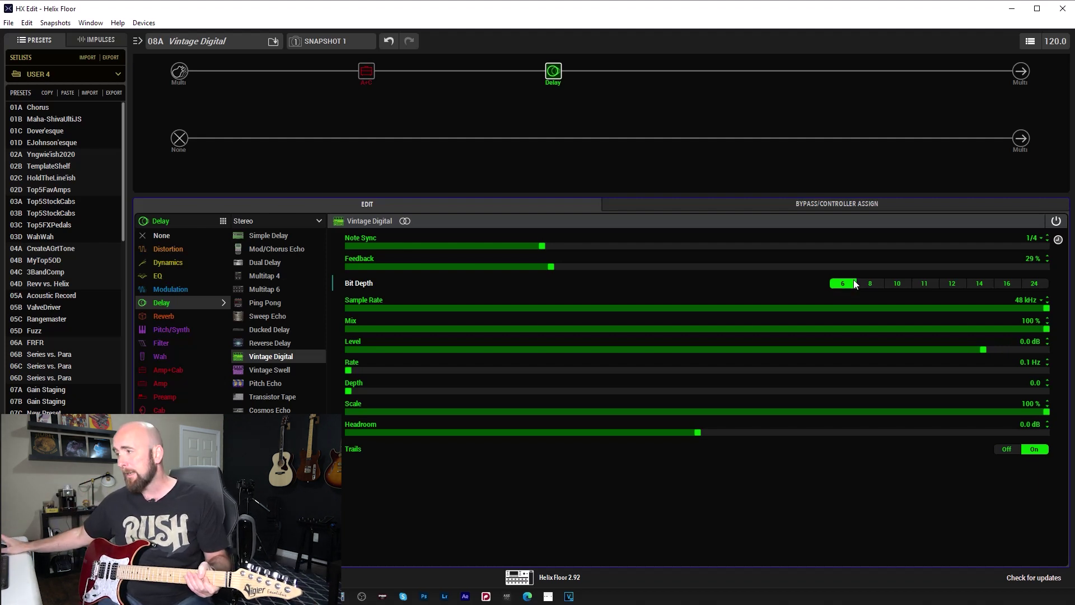
Step: Raise the delay's Headroom through +5.4 dB and +8.0 dB to +12.0 dB
left_click(815, 432)
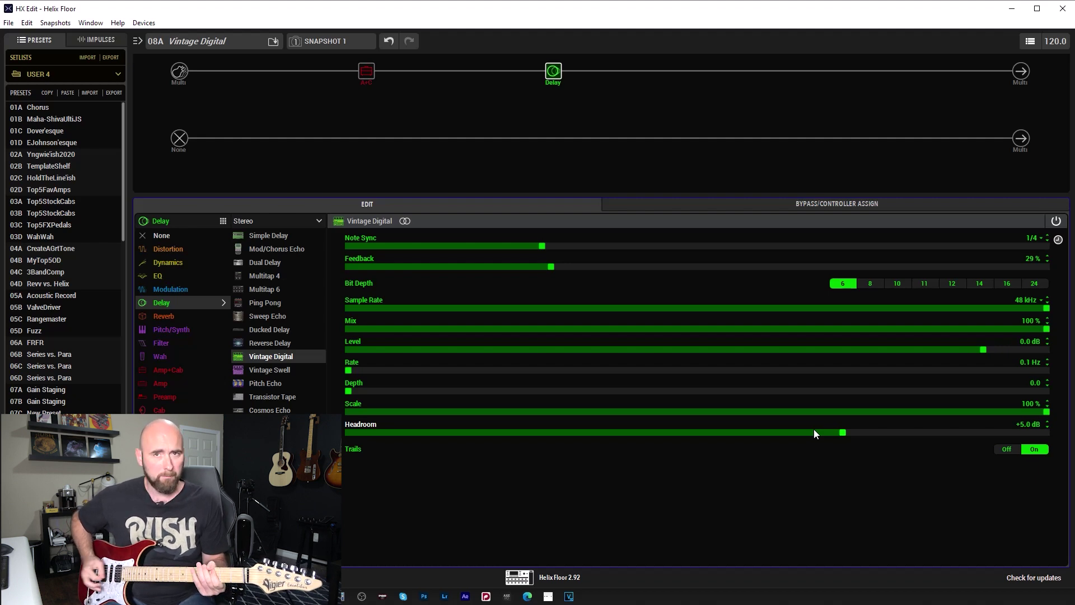
scroll(817, 427, "up", 10)
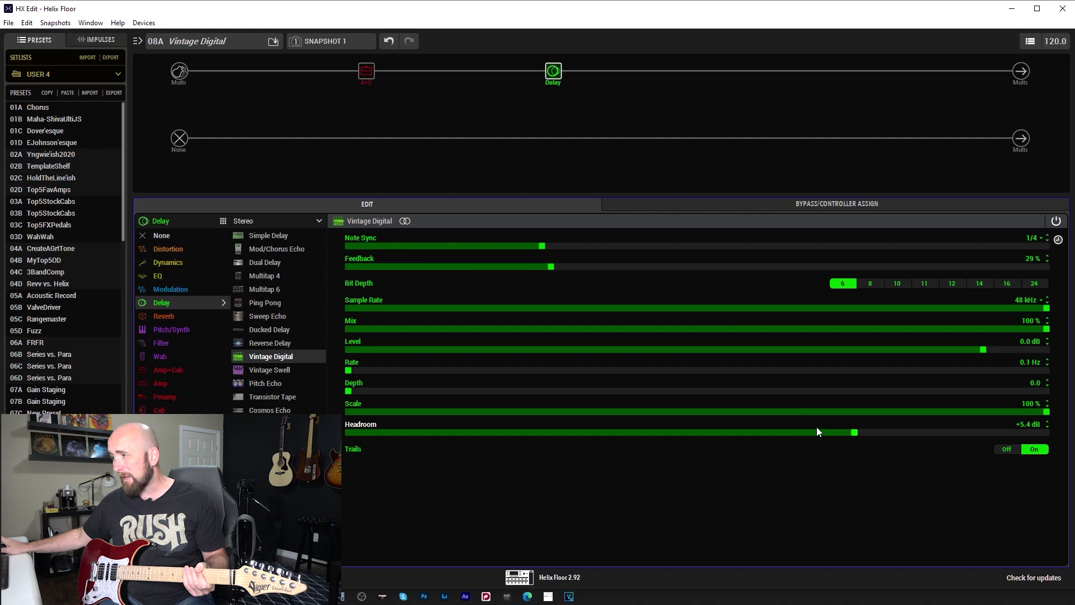
scroll(817, 426, "up", 2)
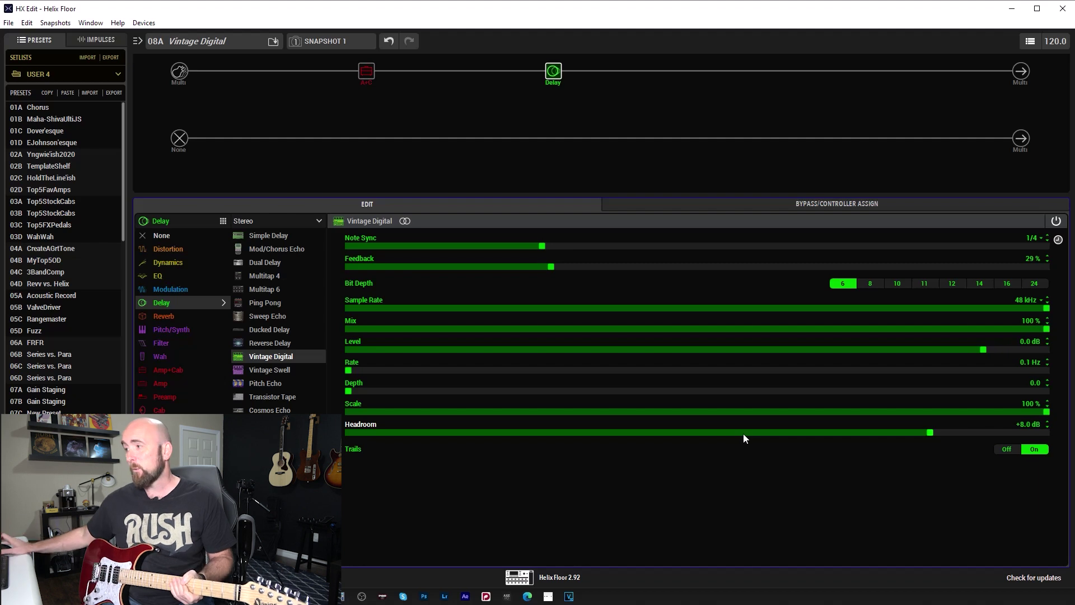
left_click_drag(1026, 436, 1072, 426)
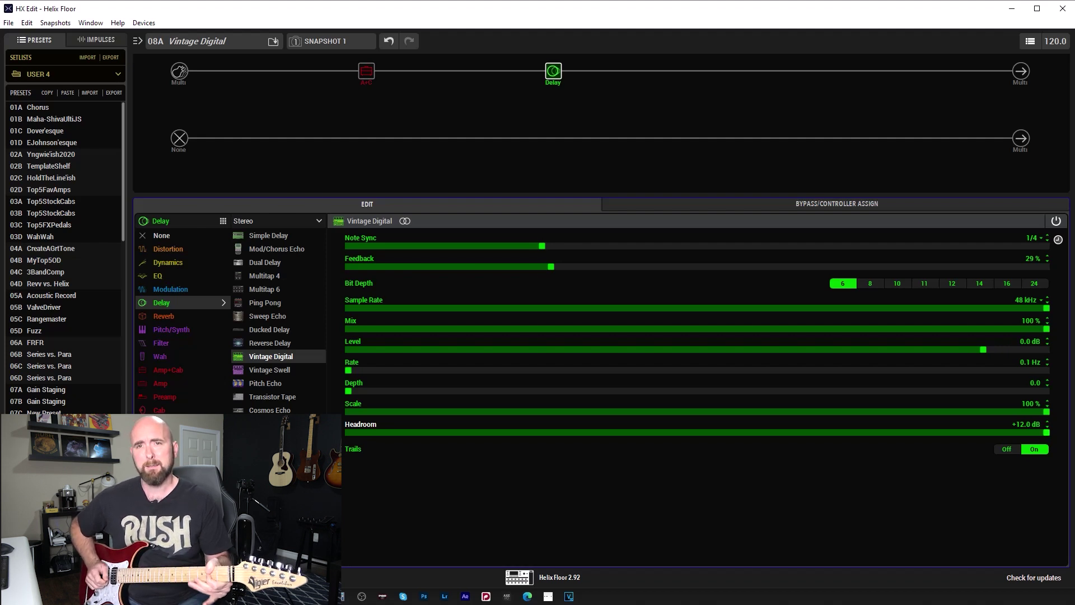
Step: With Headroom at its maximum, try Bit Depth at 24, 16, 14, 12, 11, 10, 8 and 6, and set it back to 24
left_click(1038, 288)
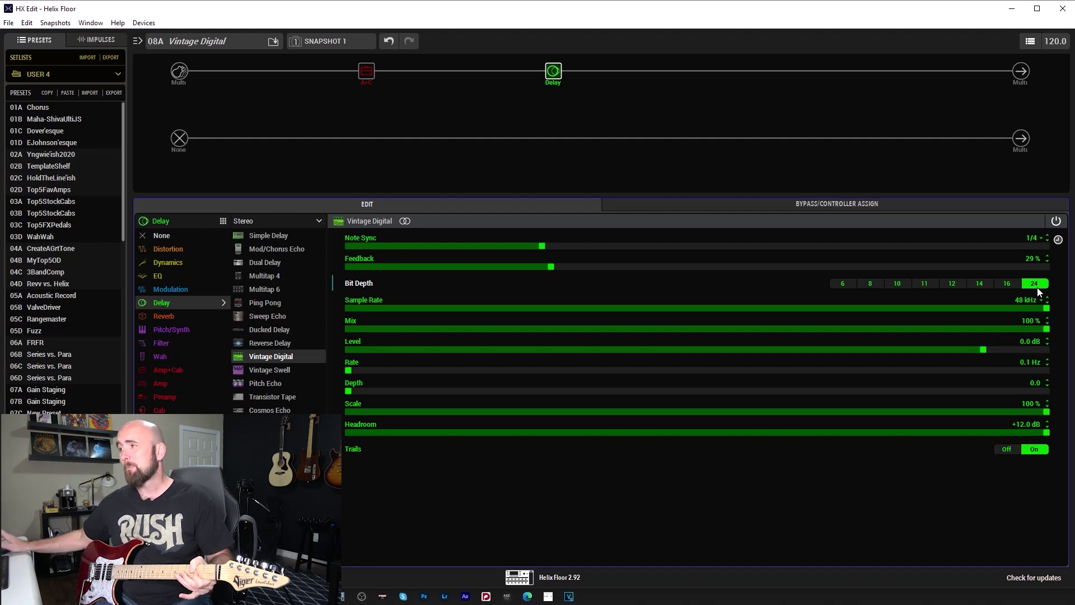
left_click(1004, 288)
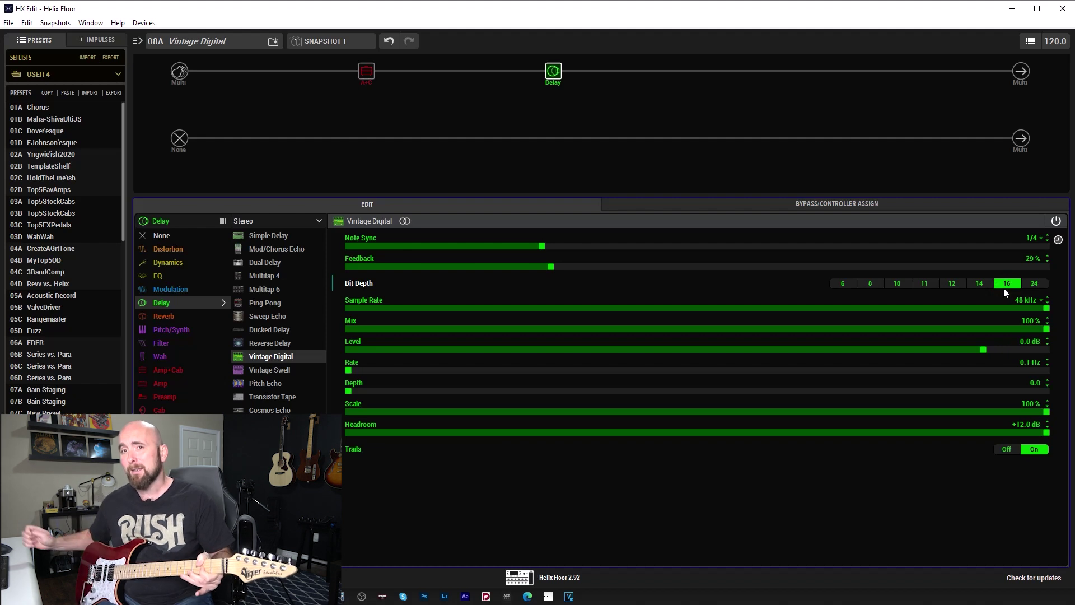
left_click(985, 284)
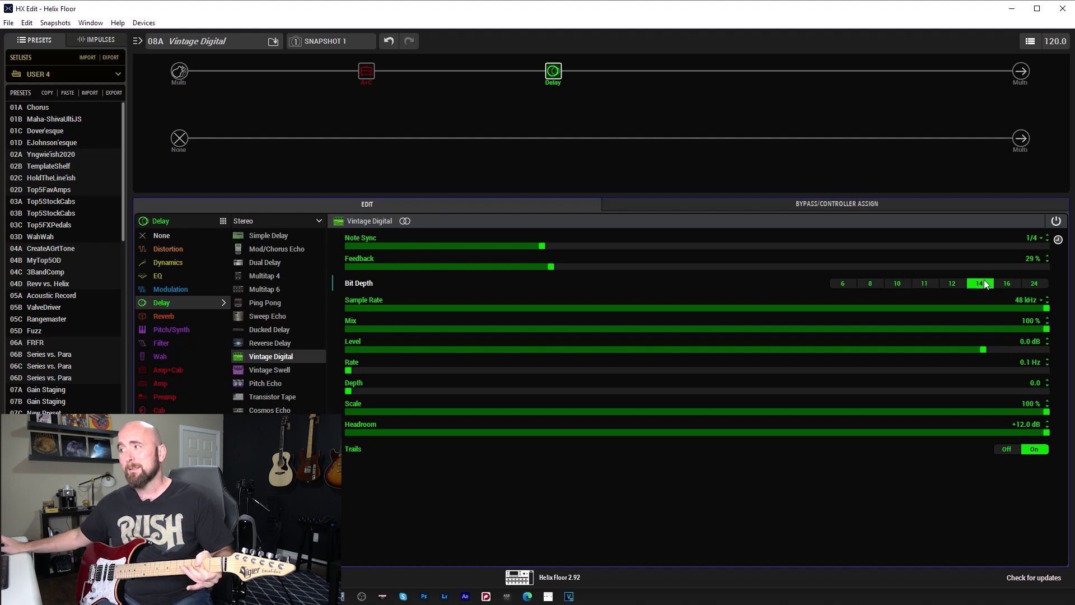
left_click(953, 283)
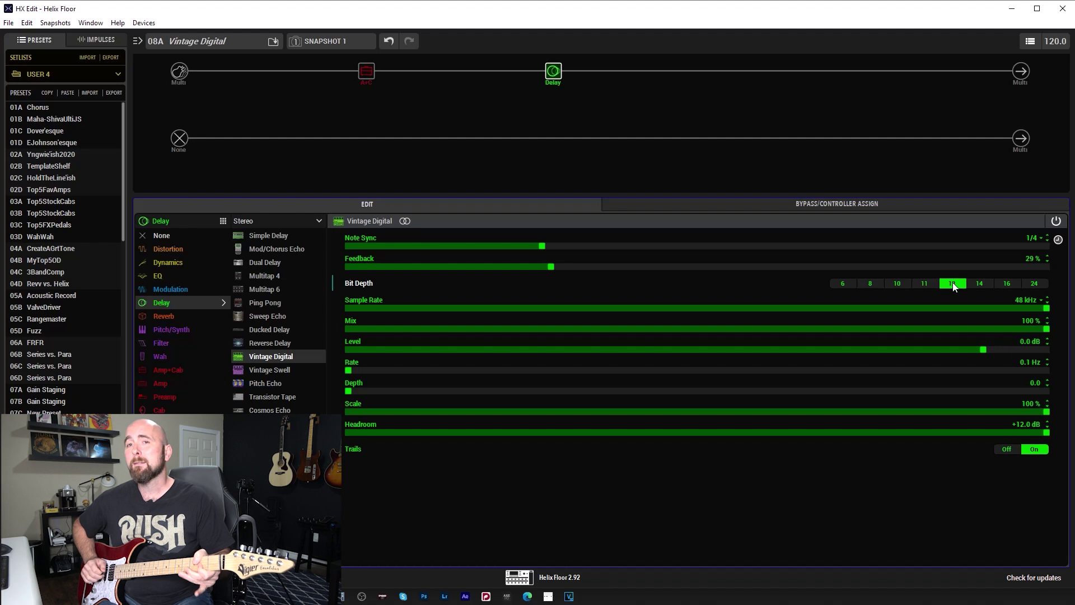
left_click(925, 285)
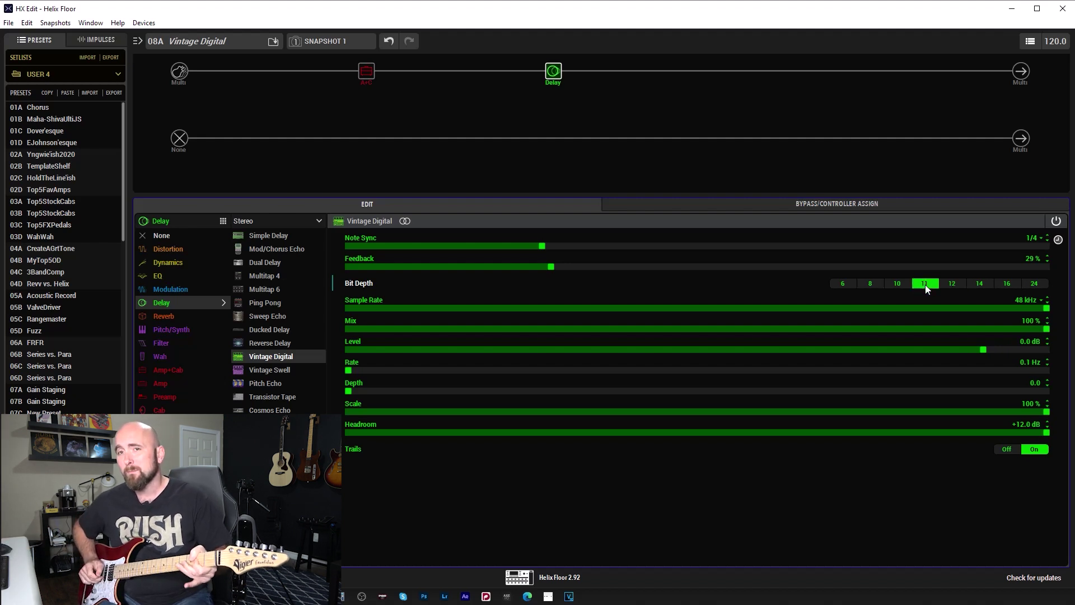
left_click(893, 282)
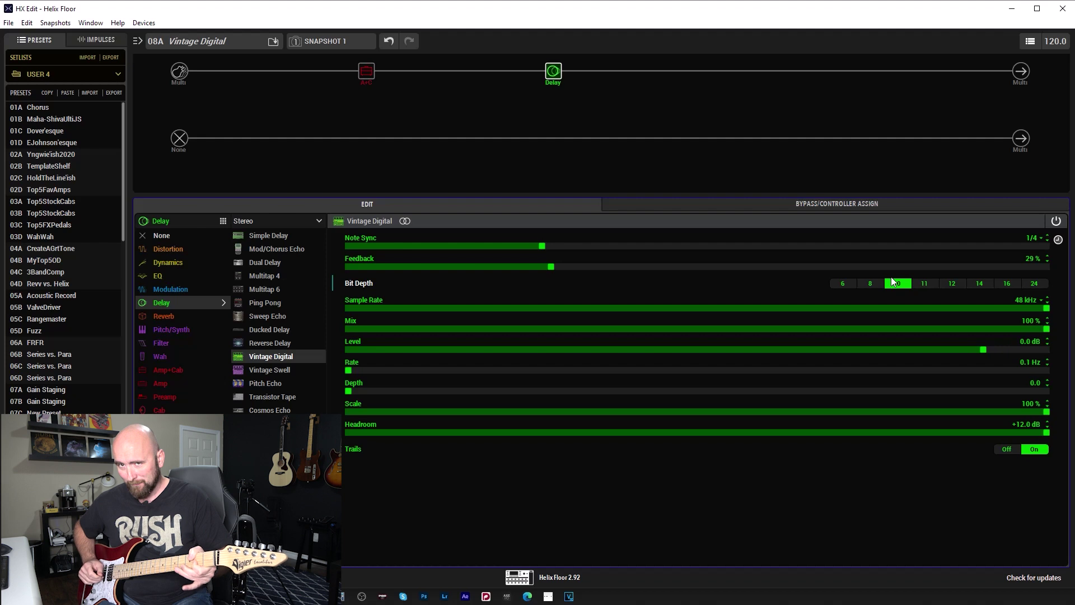
left_click(871, 287)
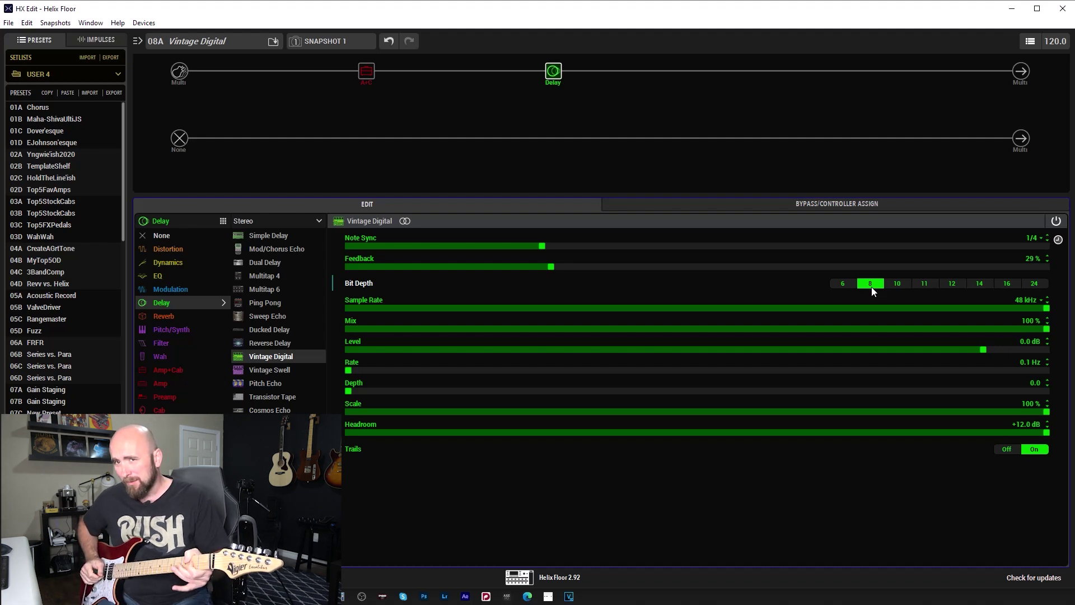
left_click(894, 286)
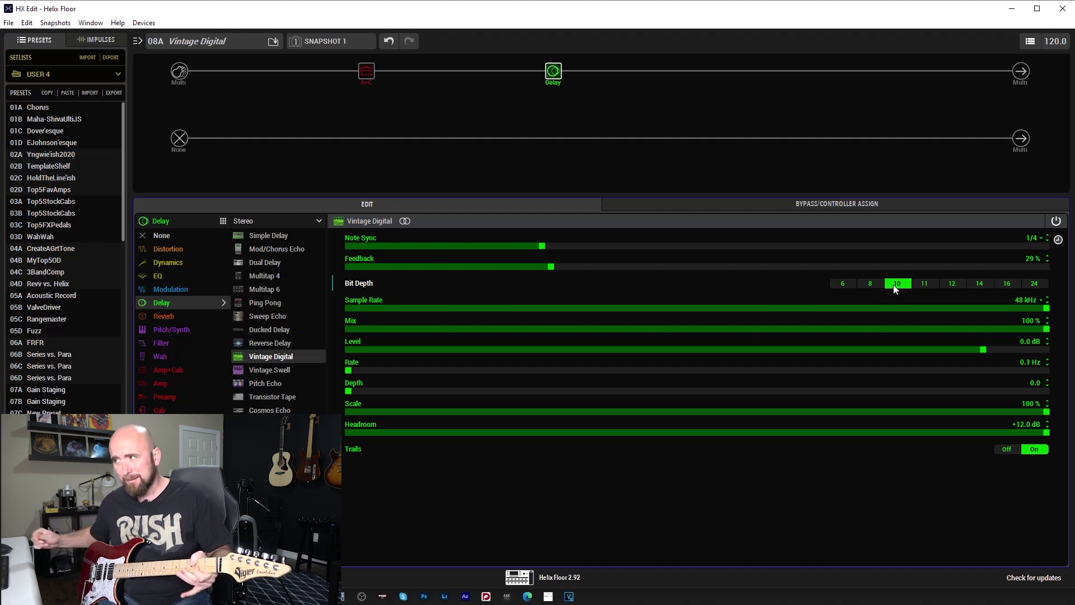
left_click(843, 286)
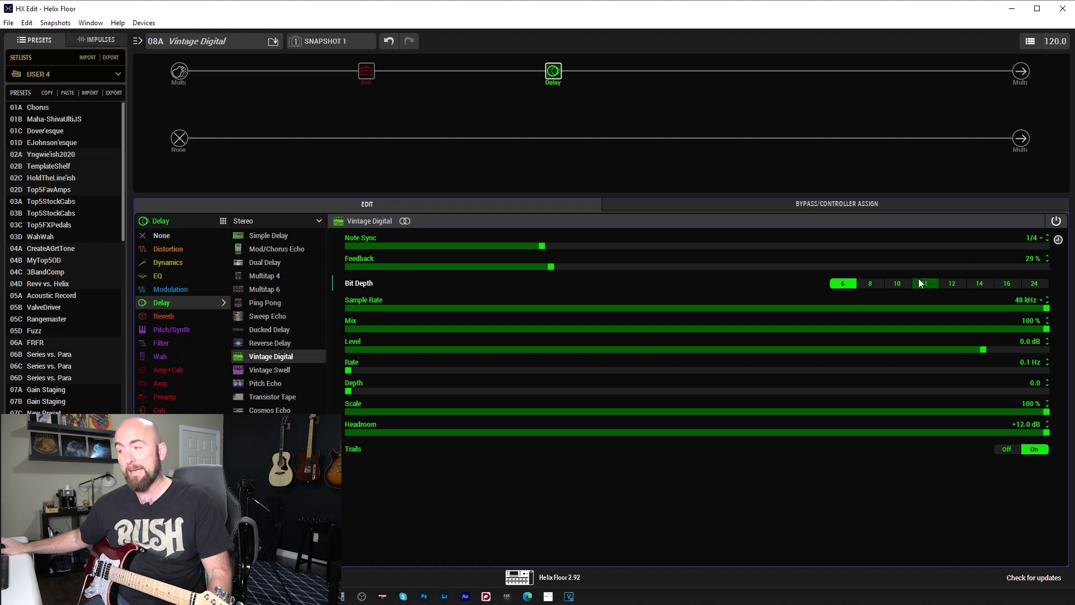
left_click(1033, 287)
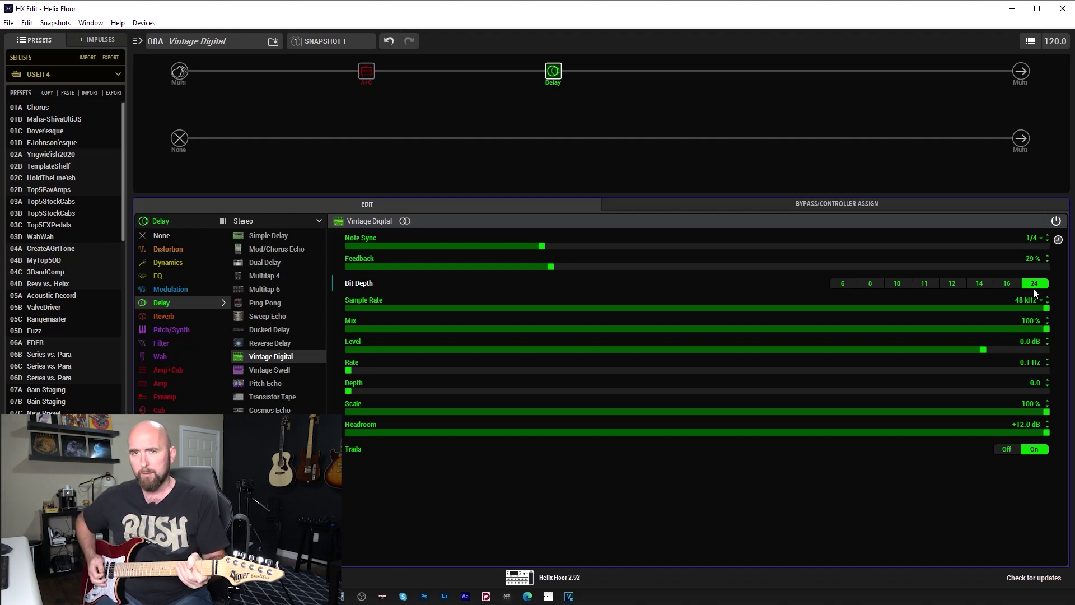
Step: Lower the delay's Sample Rate through 44.1 kHz, 24 kHz and 22.05 kHz to 16 kHz
scroll(1020, 306, "down", 1)
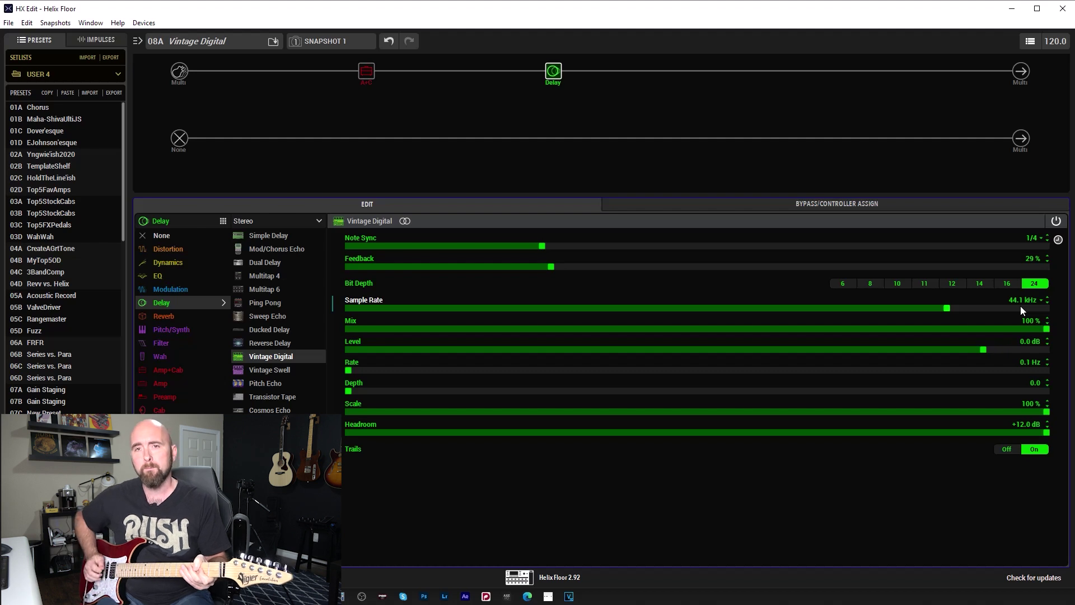
scroll(1021, 306, "down", 2)
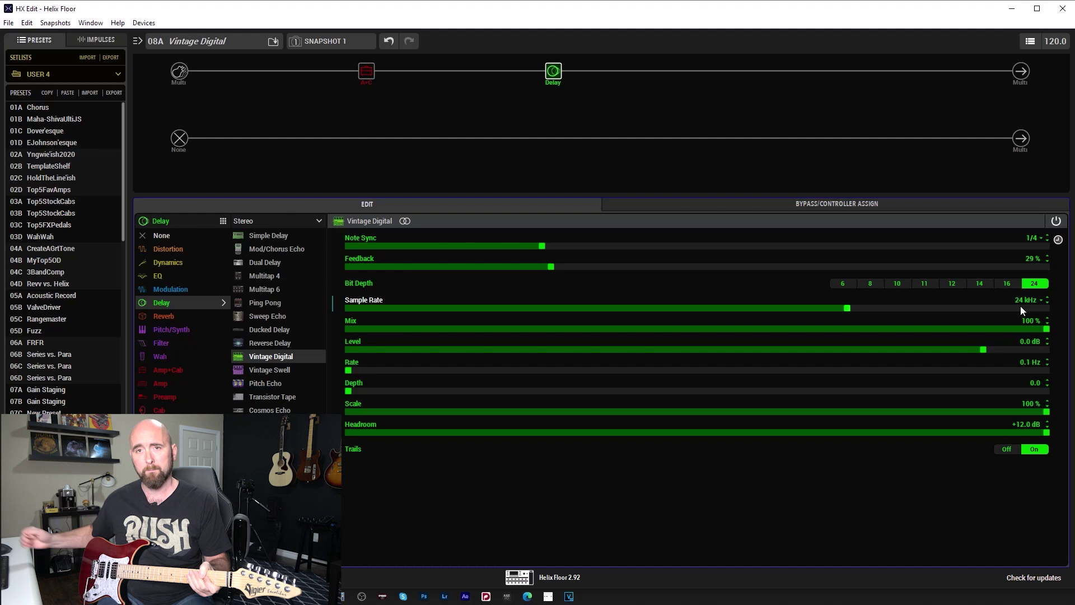
scroll(1010, 298, "down", 2)
scroll(1011, 298, "up", 2)
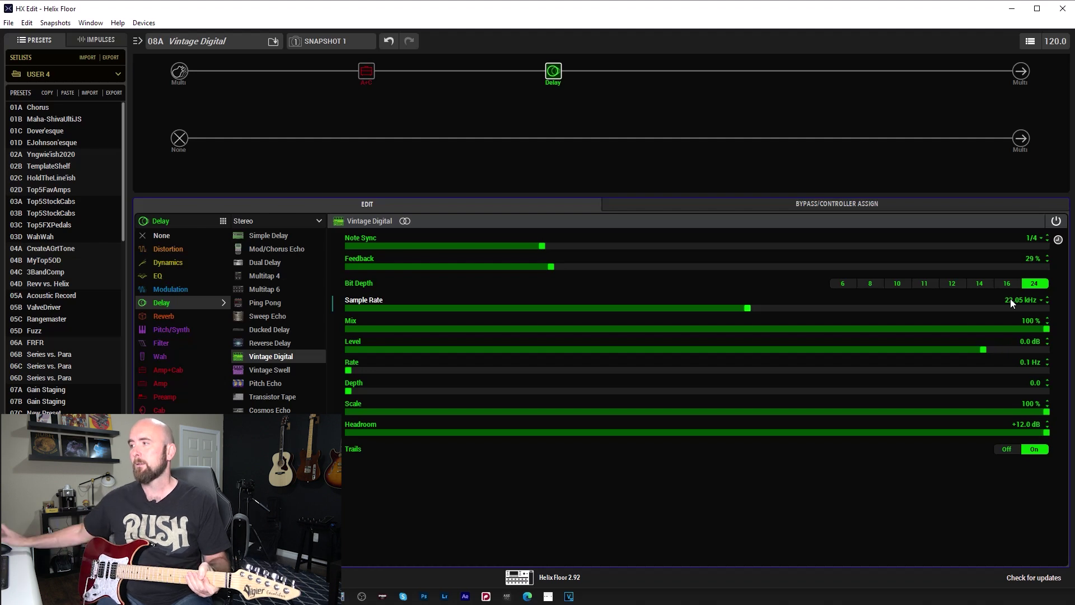
scroll(966, 308, "down", 1)
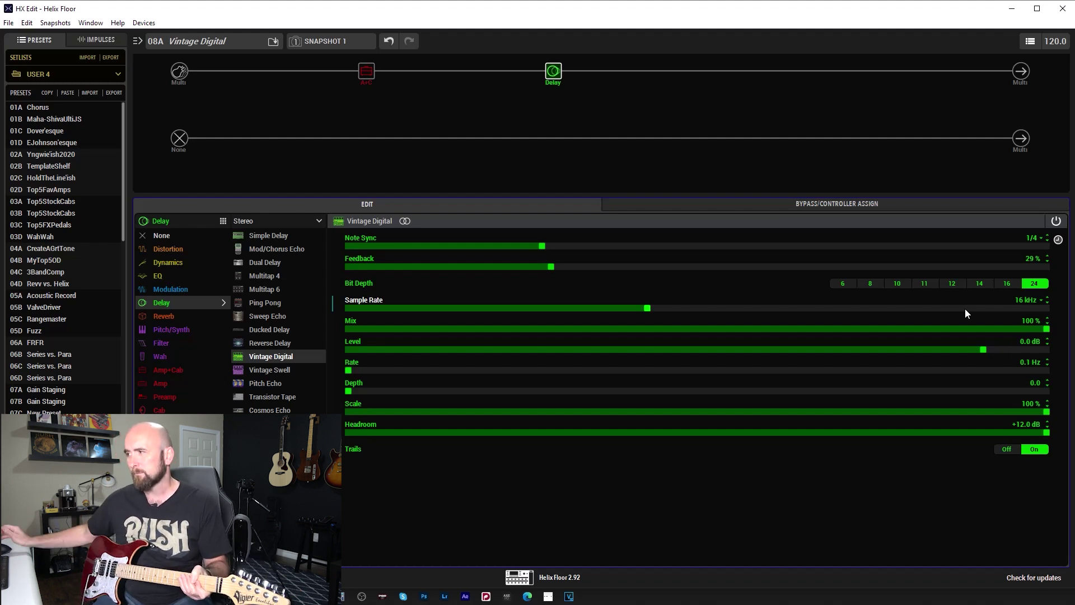
Step: Compare the delay's Sample Rate at 48 kHz and 16 kHz, and lower it through 12 kHz and 11.025 kHz to 8 kHz
left_click(1046, 310)
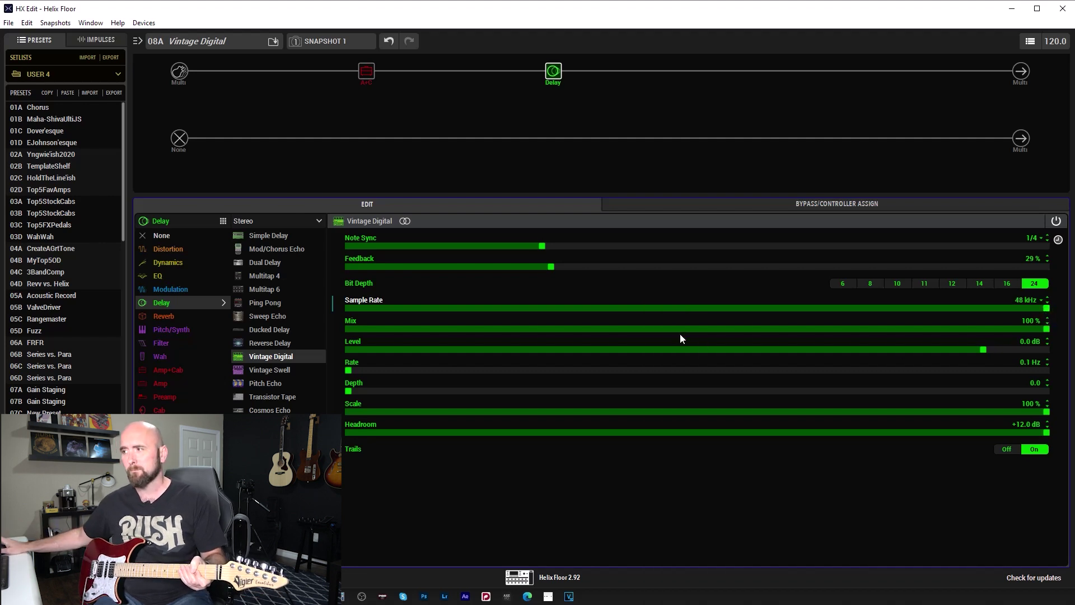
left_click(661, 307)
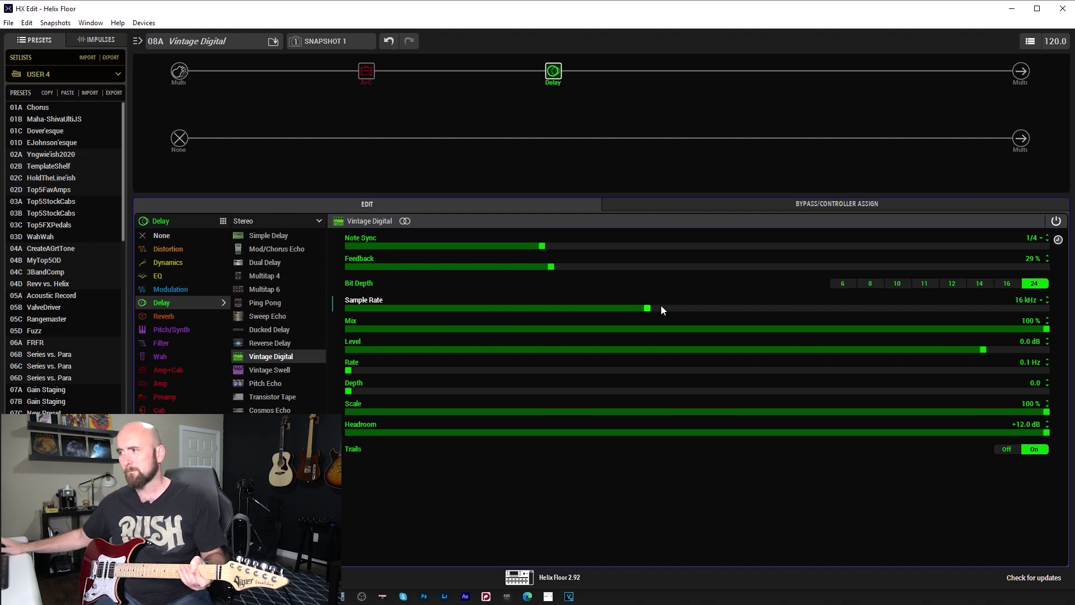
scroll(661, 309, "down", 1)
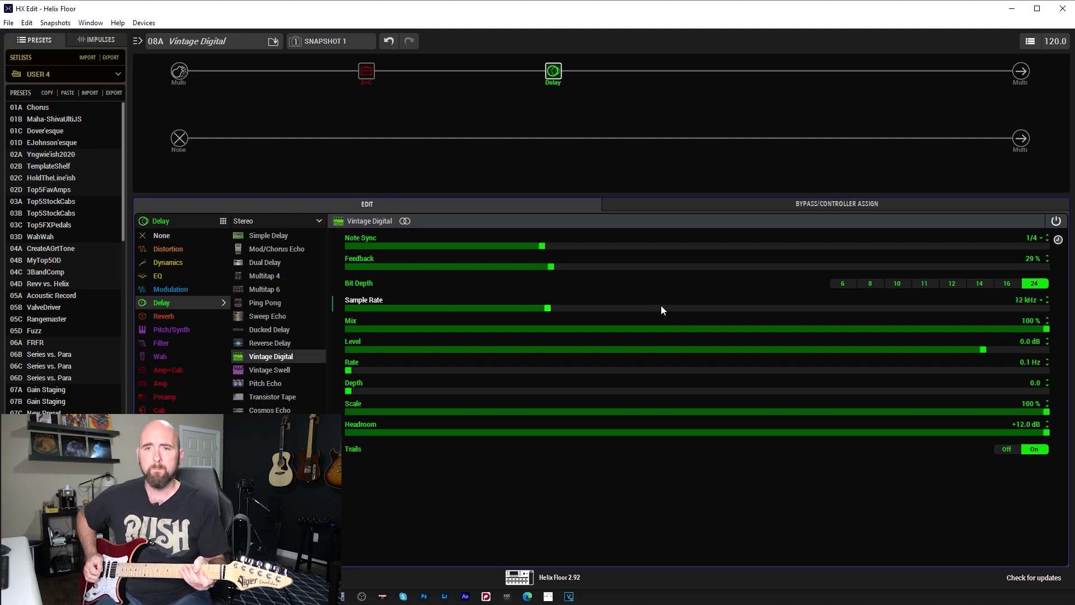
scroll(661, 311, "down", 1)
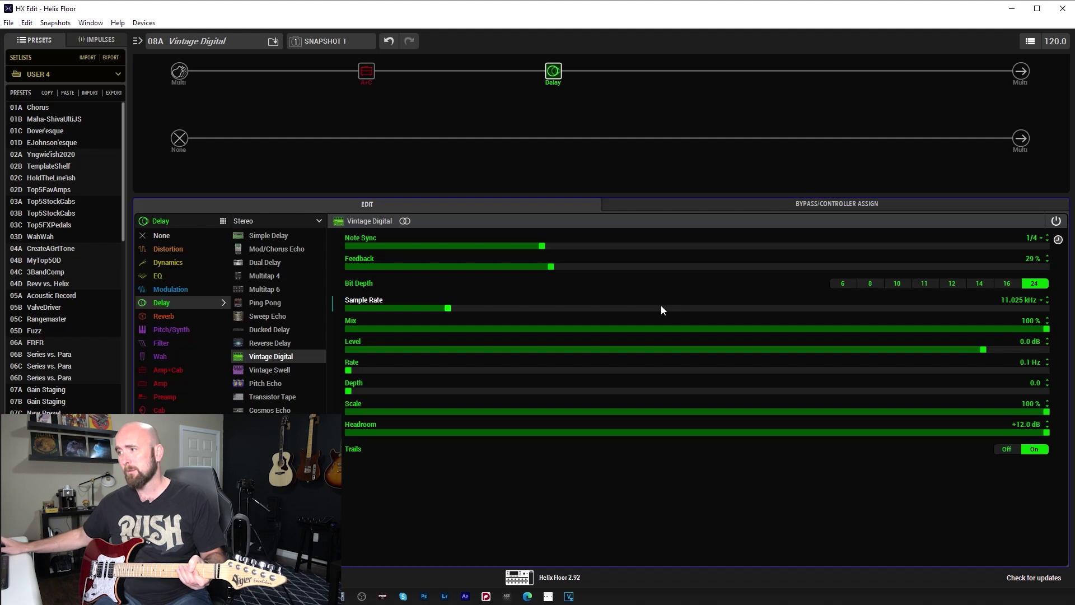
scroll(661, 307, "down", 1)
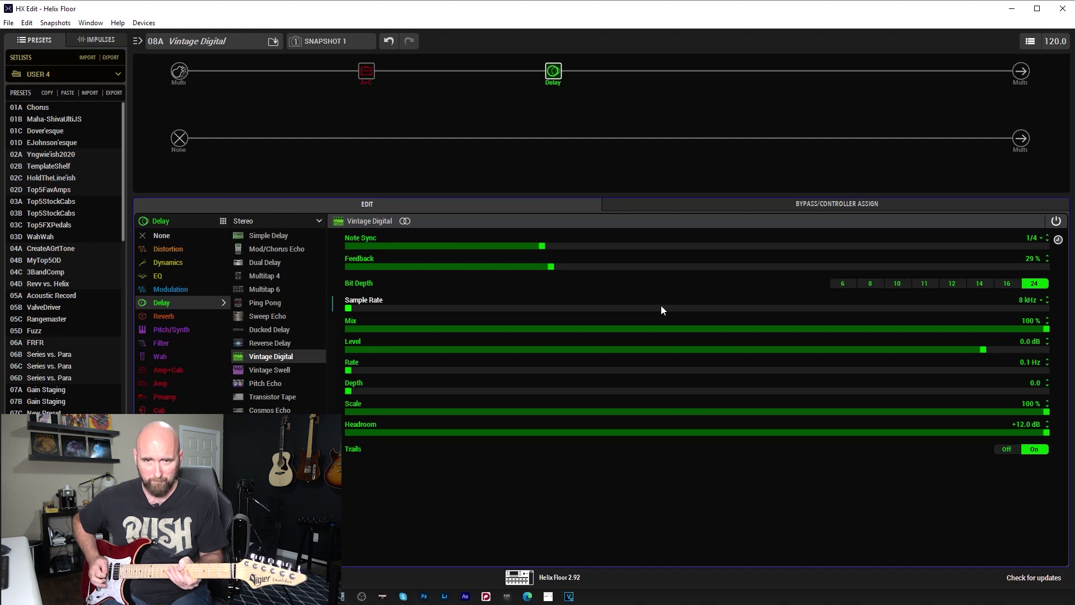
Step: Switch the delay's Sample Rate twice between 48 kHz and 8 kHz for comparison, leaving it at 8 kHz
left_click(1046, 307)
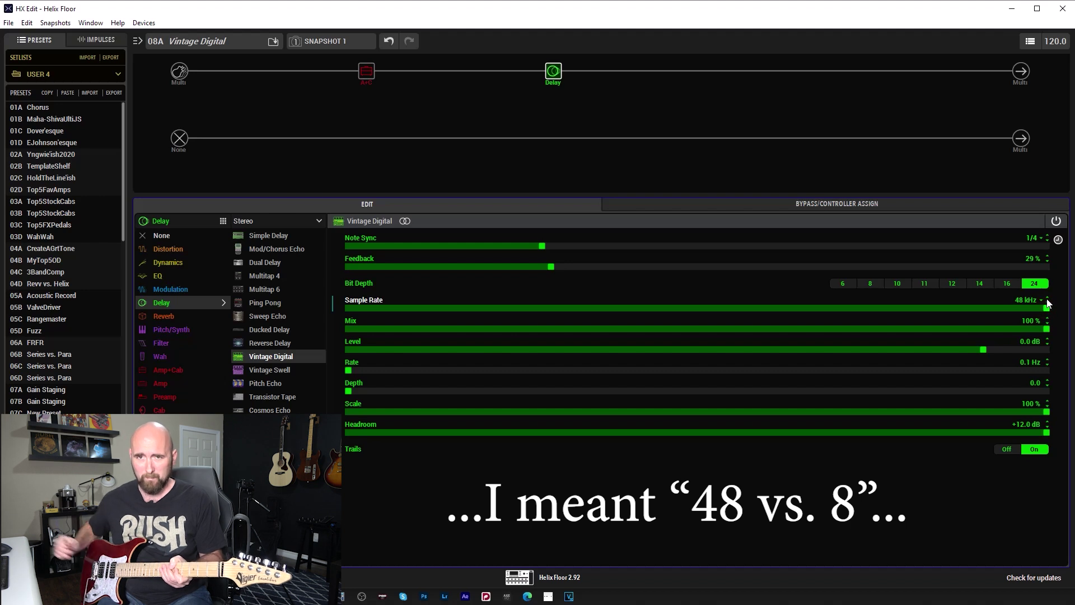
left_click(350, 309)
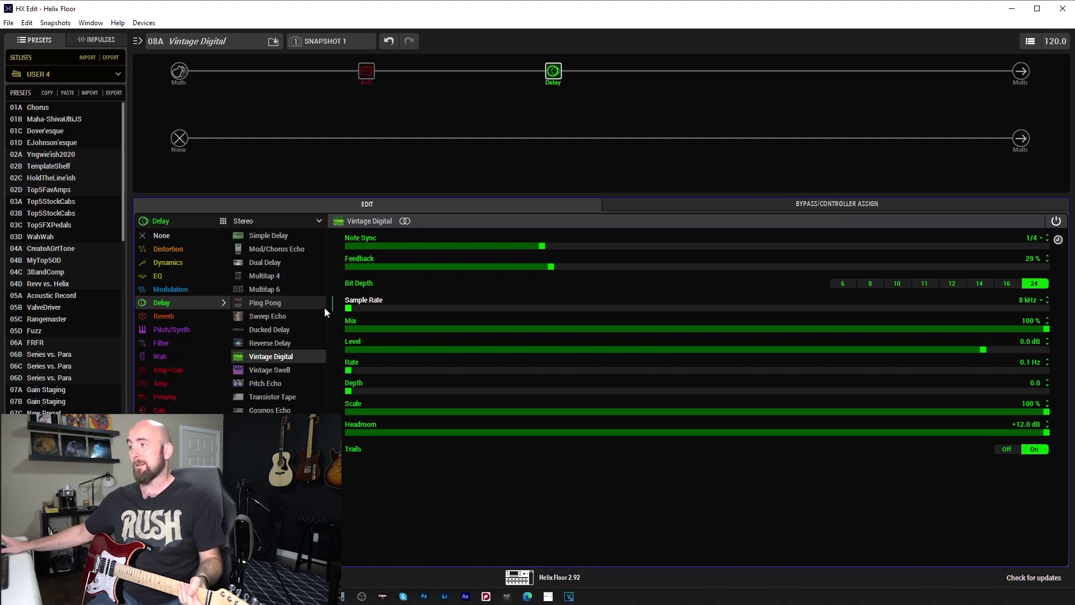
left_click(1033, 309)
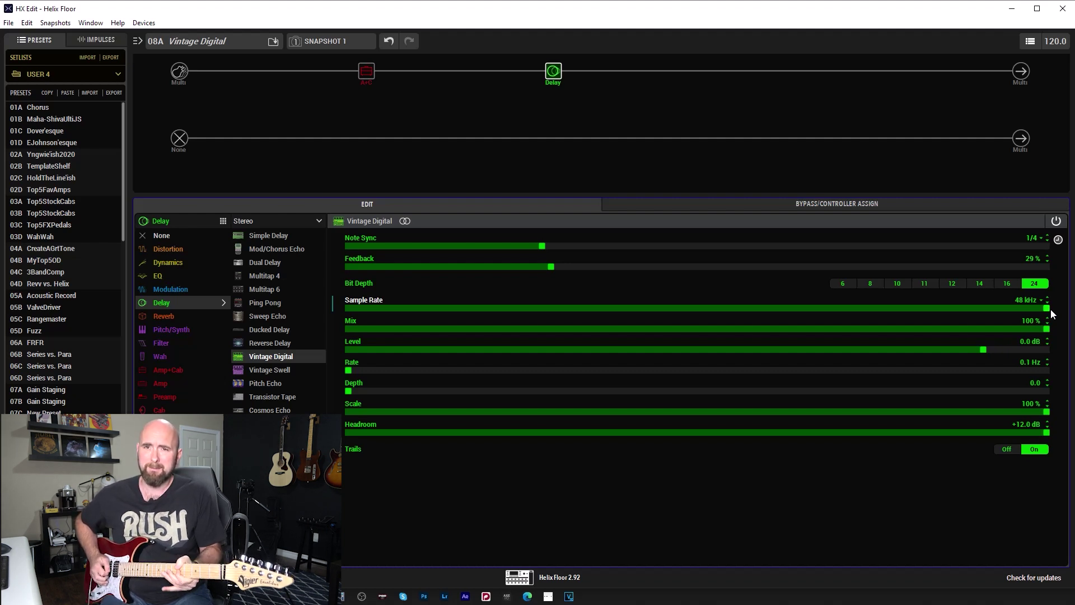
left_click(358, 306)
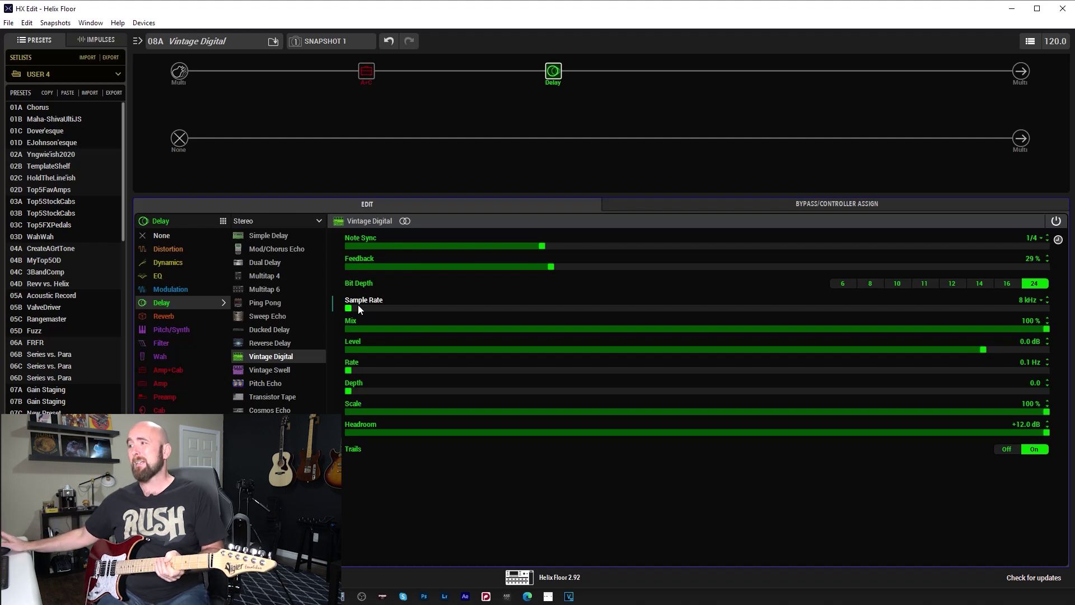
Step: With Sample Rate at its minimum, step the delay's Bit Depth through 6, 8, 10, 11, 12, 14 and 16 to 24
left_click(835, 283)
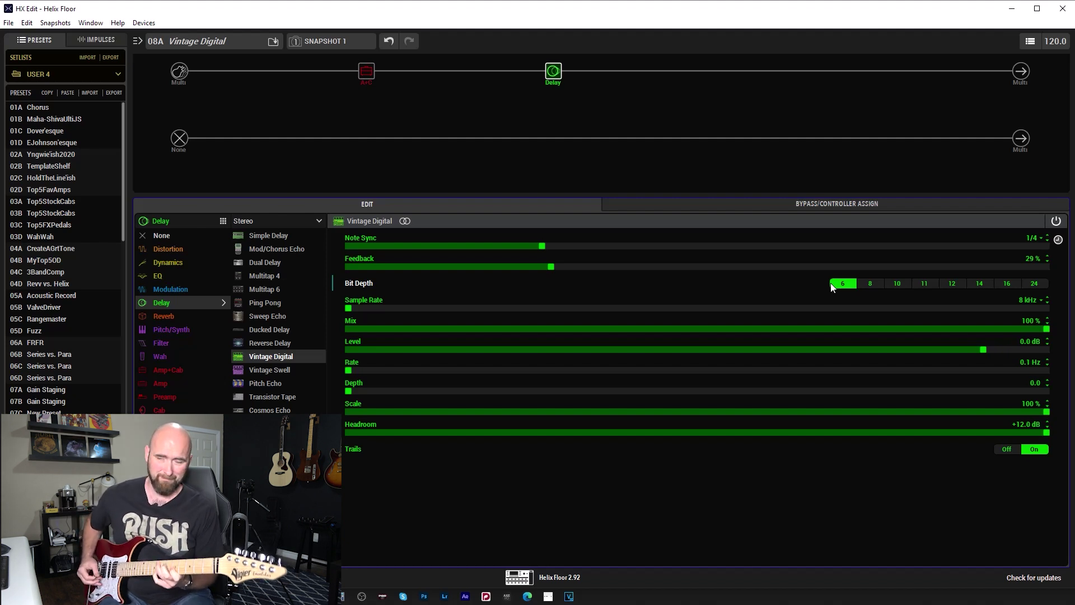
left_click(861, 285)
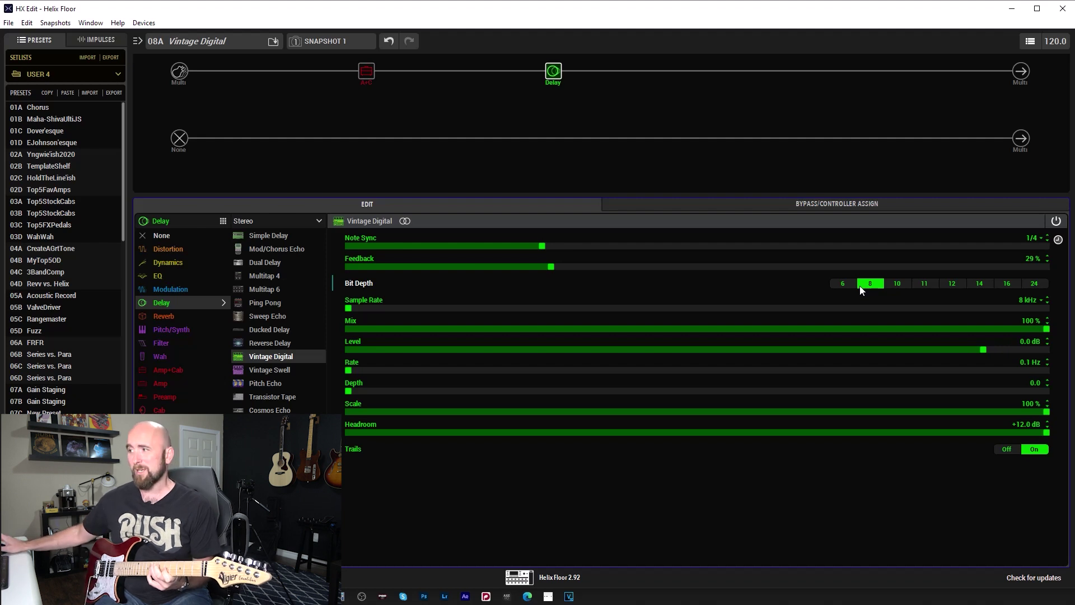
left_click(897, 285)
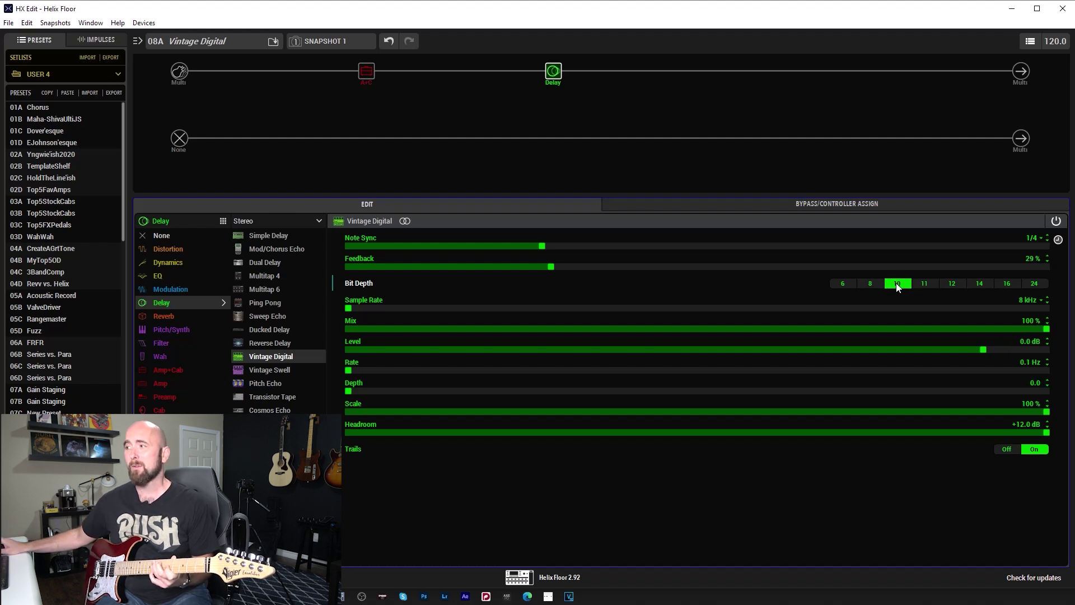
left_click(925, 283)
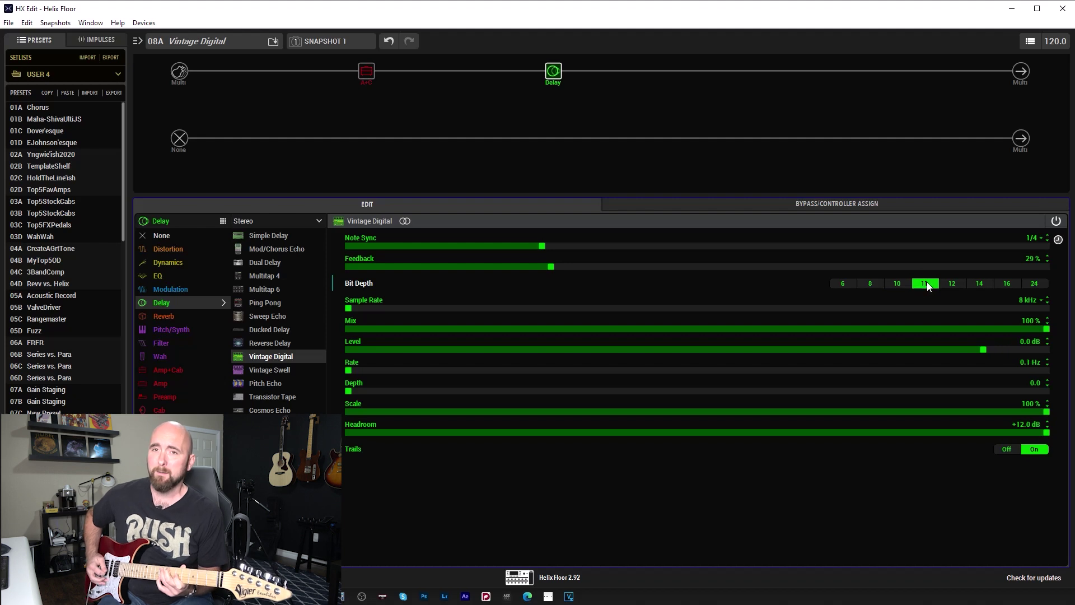
left_click(958, 283)
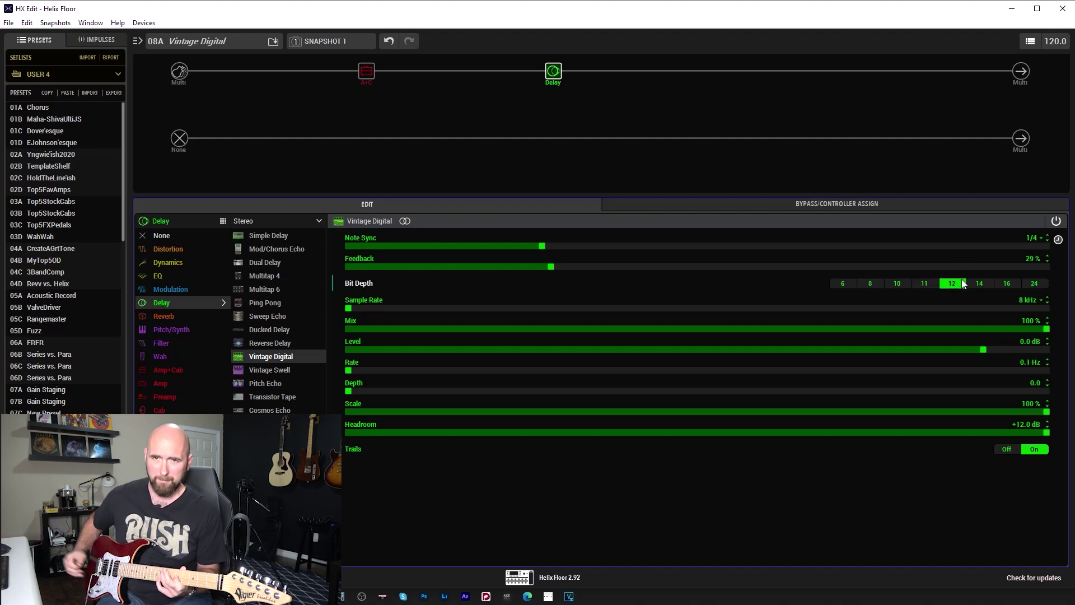
left_click(980, 284)
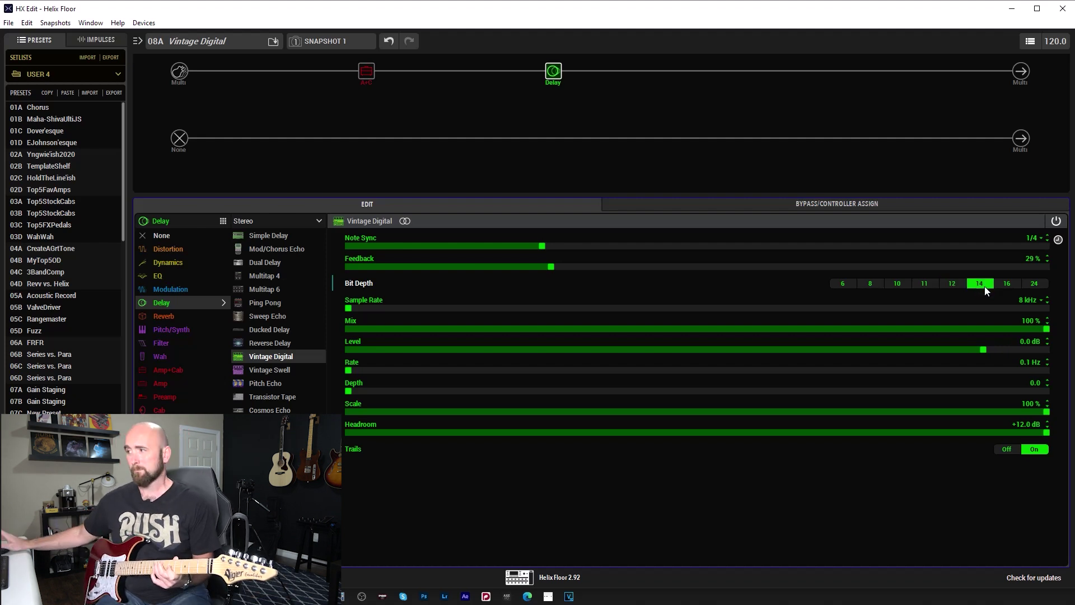
left_click(1001, 286)
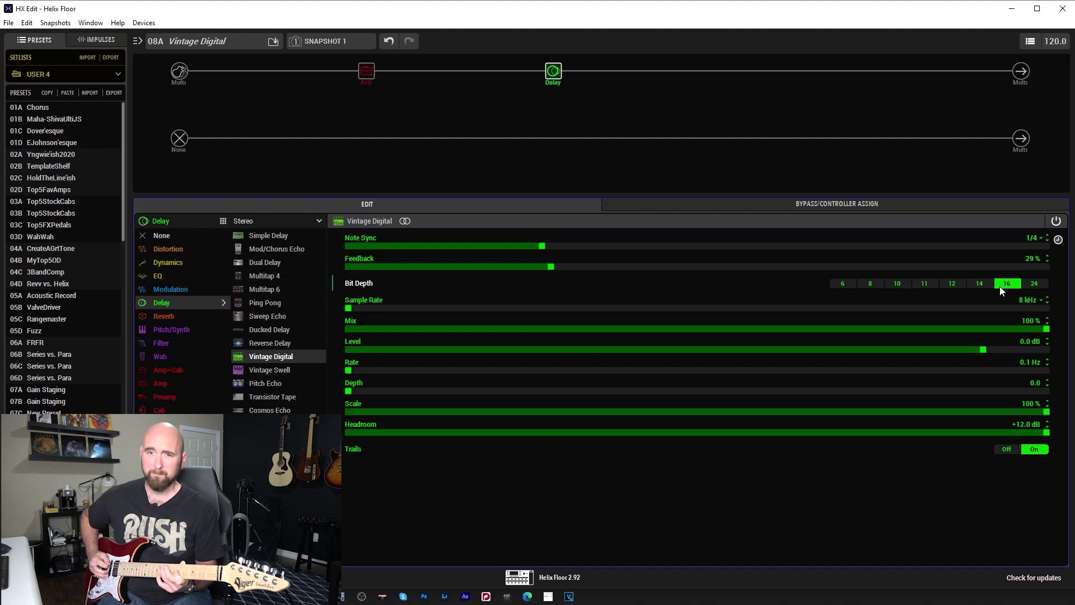
left_click(1034, 284)
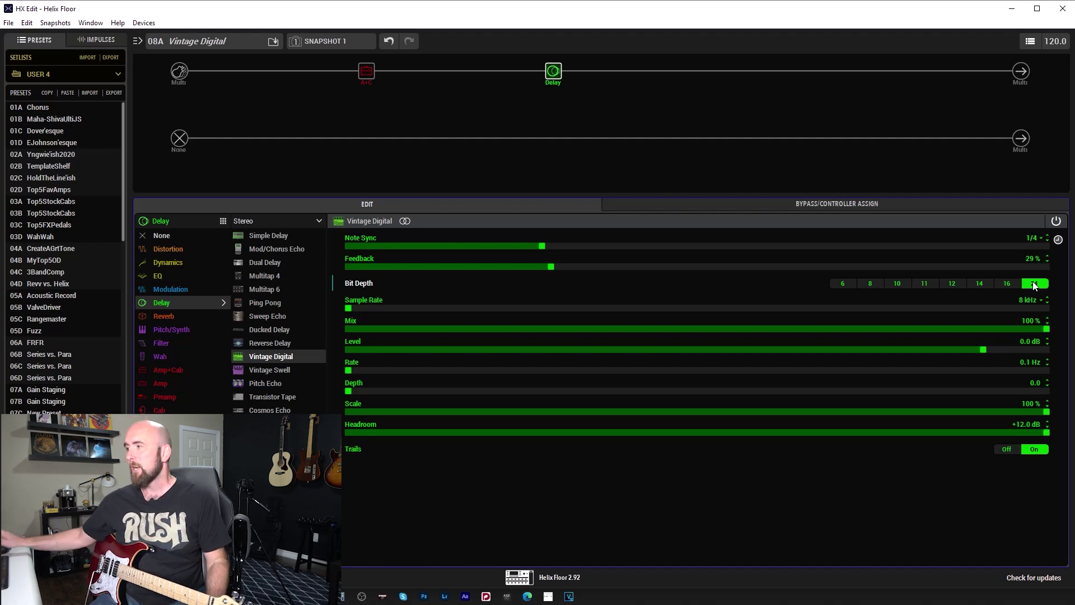
Step: Set the delay's Headroom to 0.0 dB and lower its Mix to 30%
left_click(739, 435)
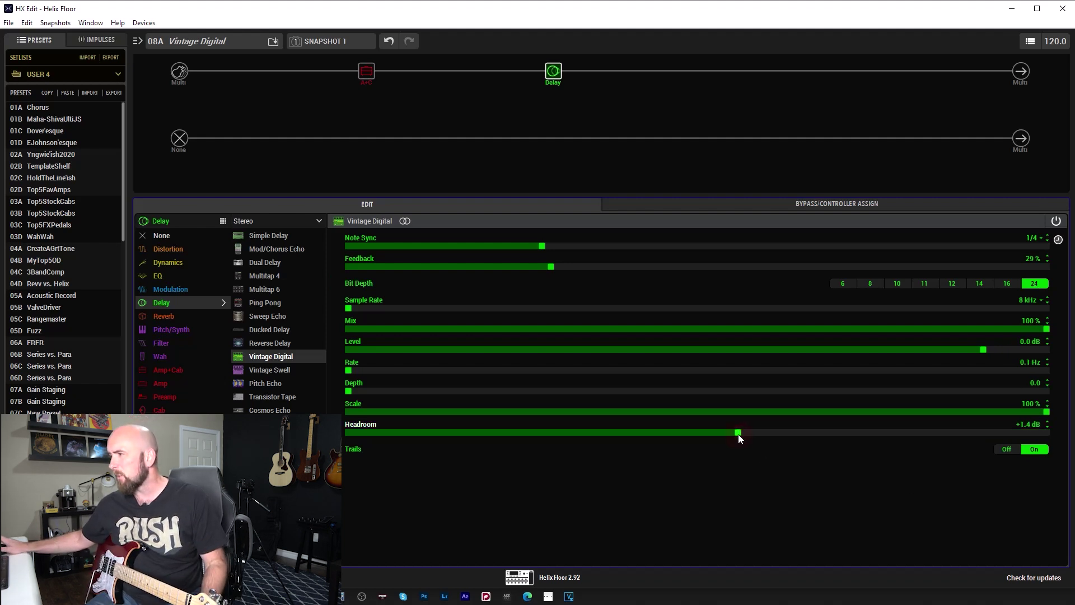
scroll(739, 434, "down", 2)
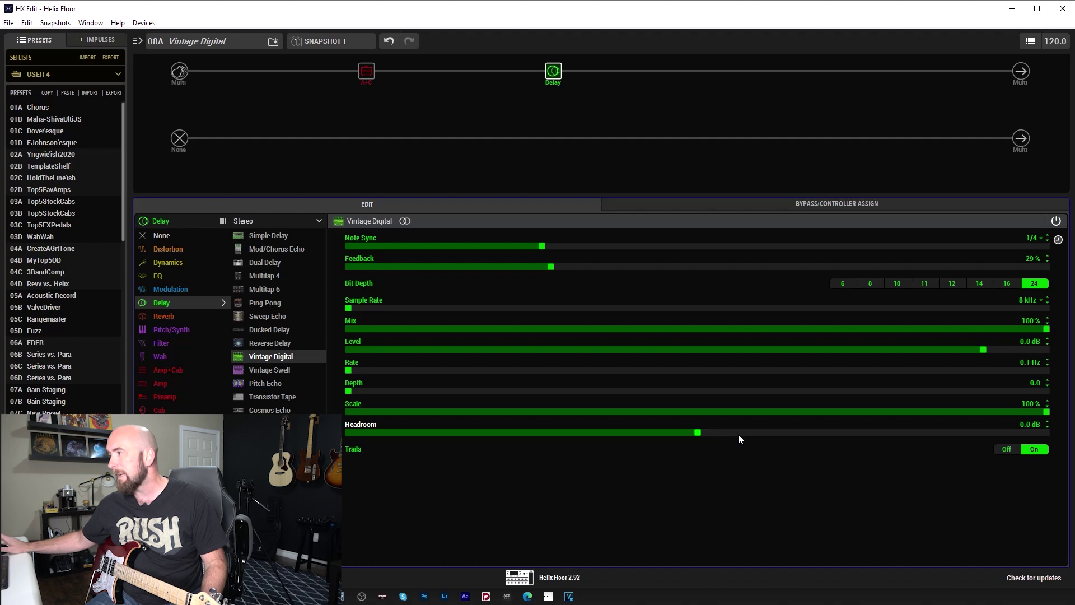
left_click(714, 330)
scroll(711, 330, "down", 15)
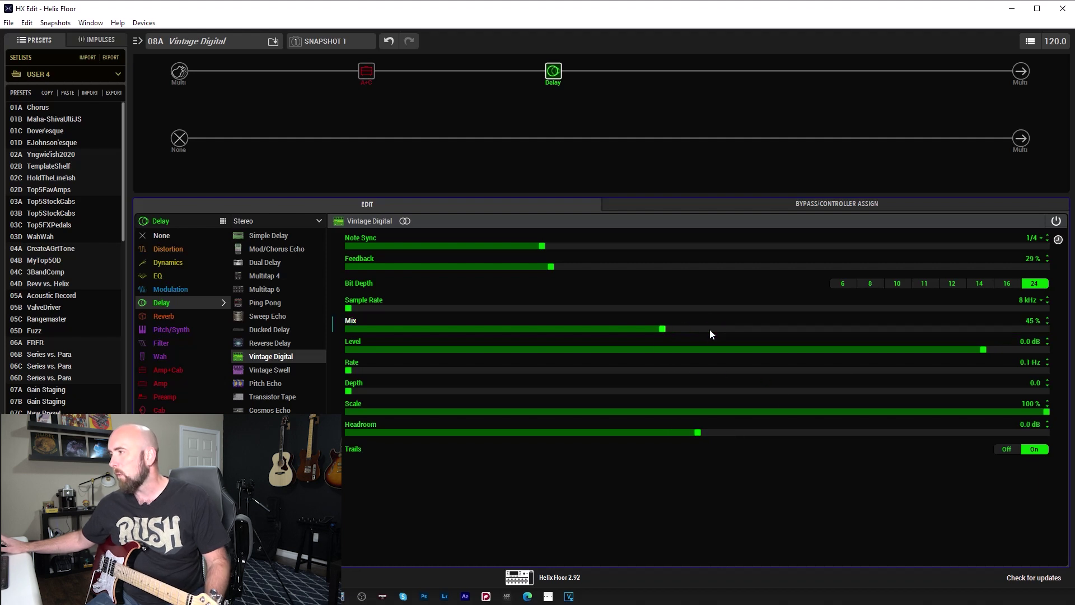
scroll(710, 330, "down", 5)
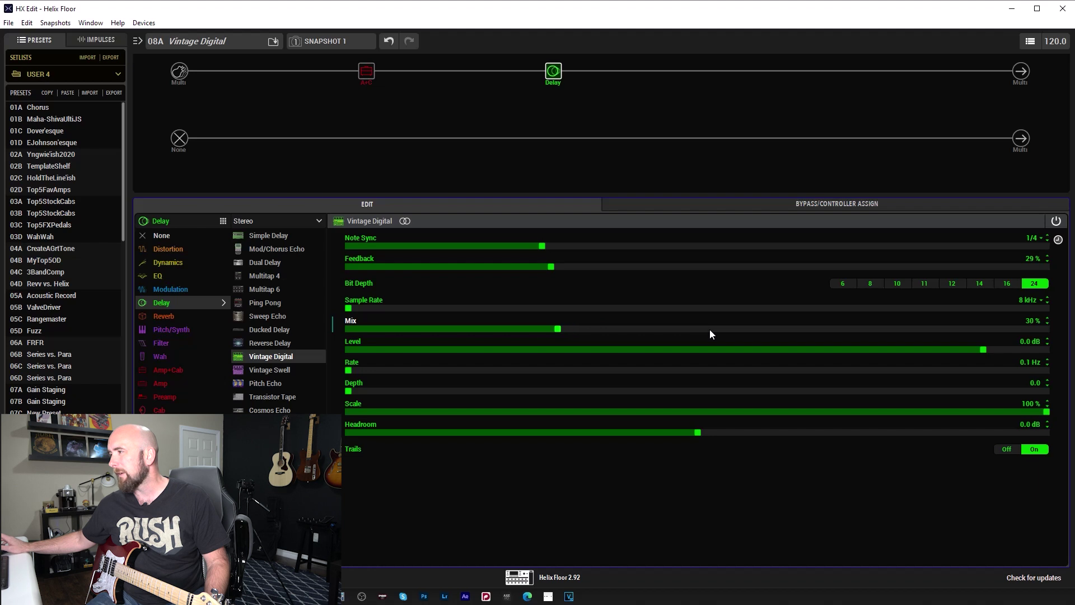
scroll(710, 329, "up", 1)
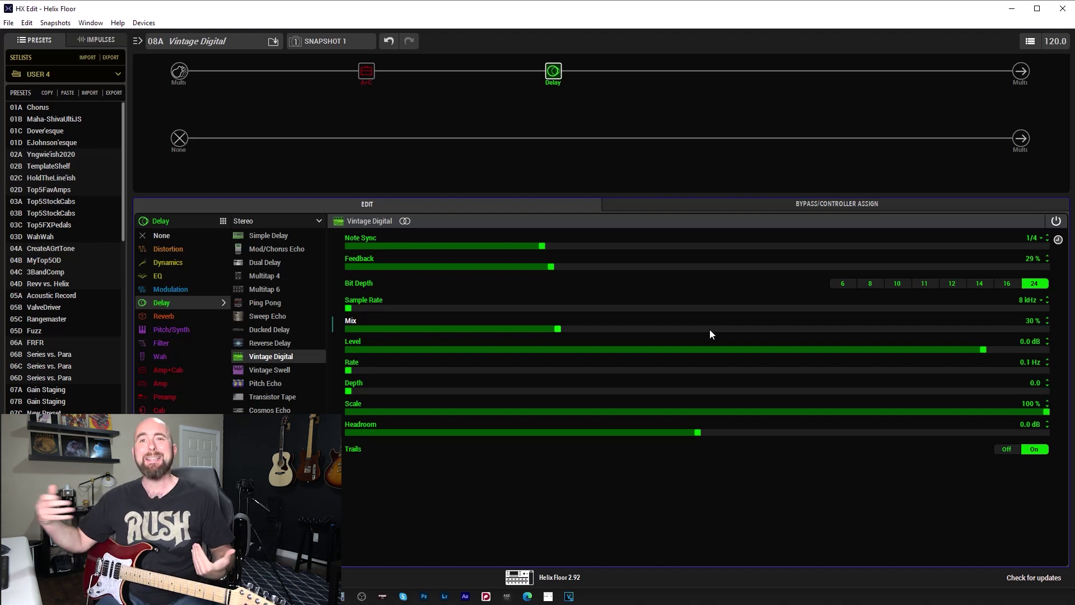
Step: Set the delay's Bit Depth to 6 and its Mix to 100%
left_click(848, 289)
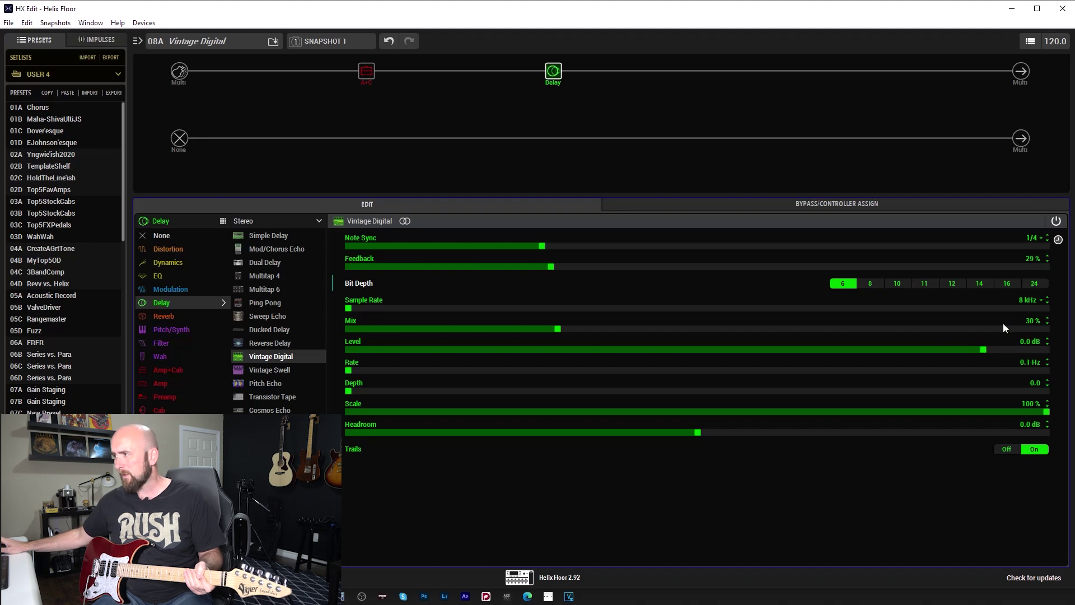
left_click_drag(1028, 329, 1047, 329)
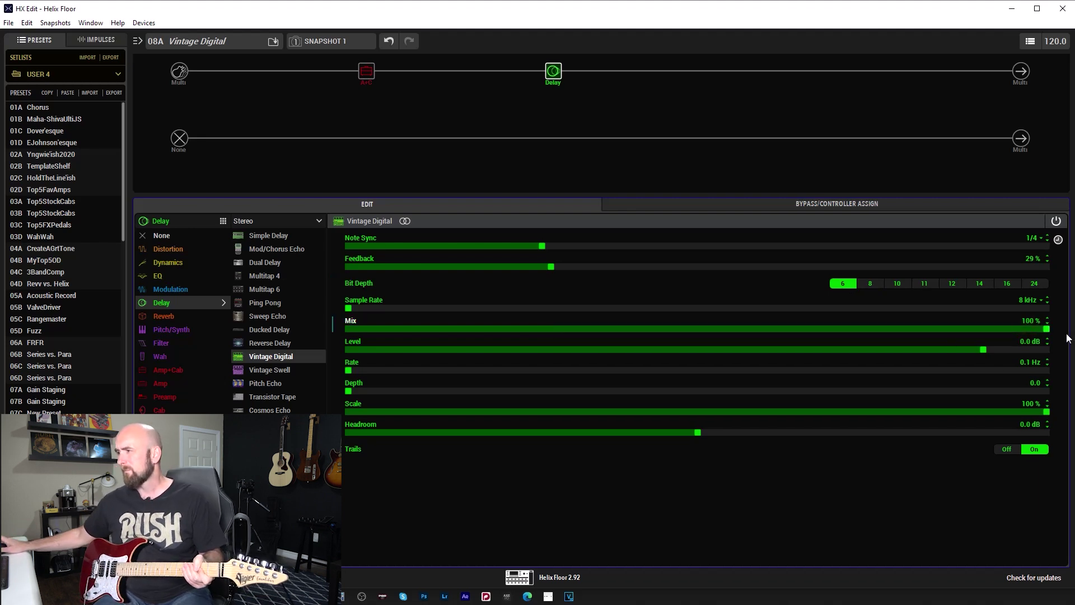
Step: Lower the delay's Headroom gradually through -2.5 dB and -5.2 dB to -10.8 dB
scroll(818, 429, "down", 1)
scroll(820, 430, "down", 20)
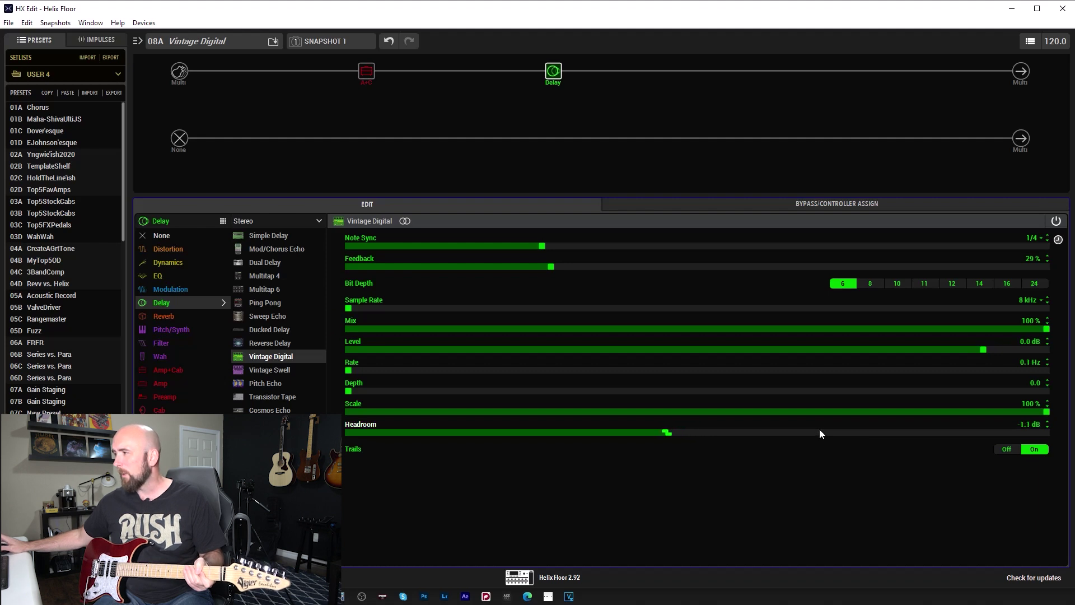
scroll(820, 430, "down", 3)
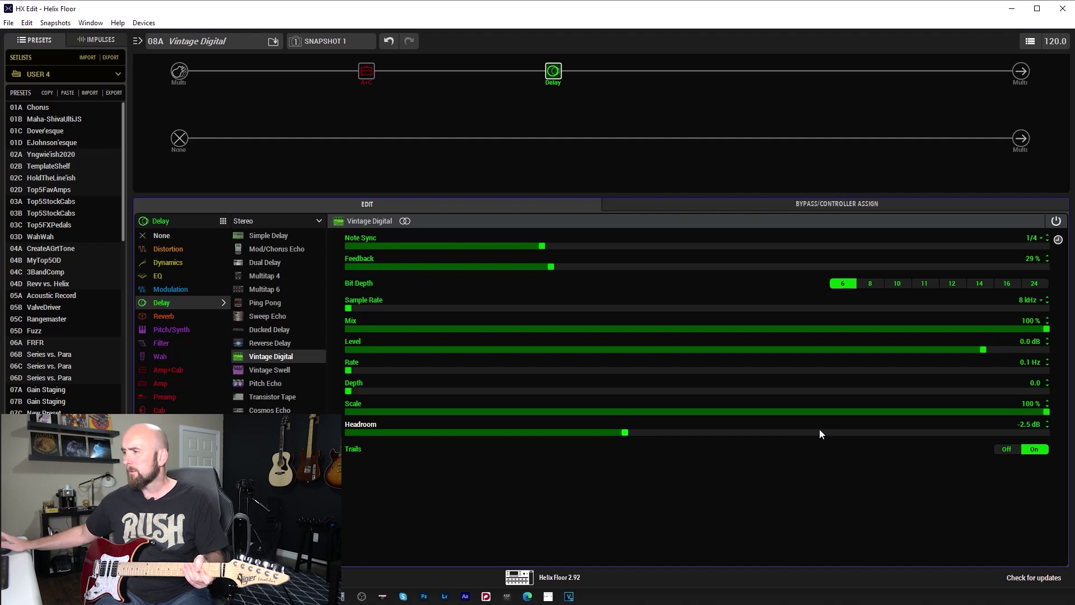
scroll(819, 429, "down", 20)
scroll(819, 429, "down", 2)
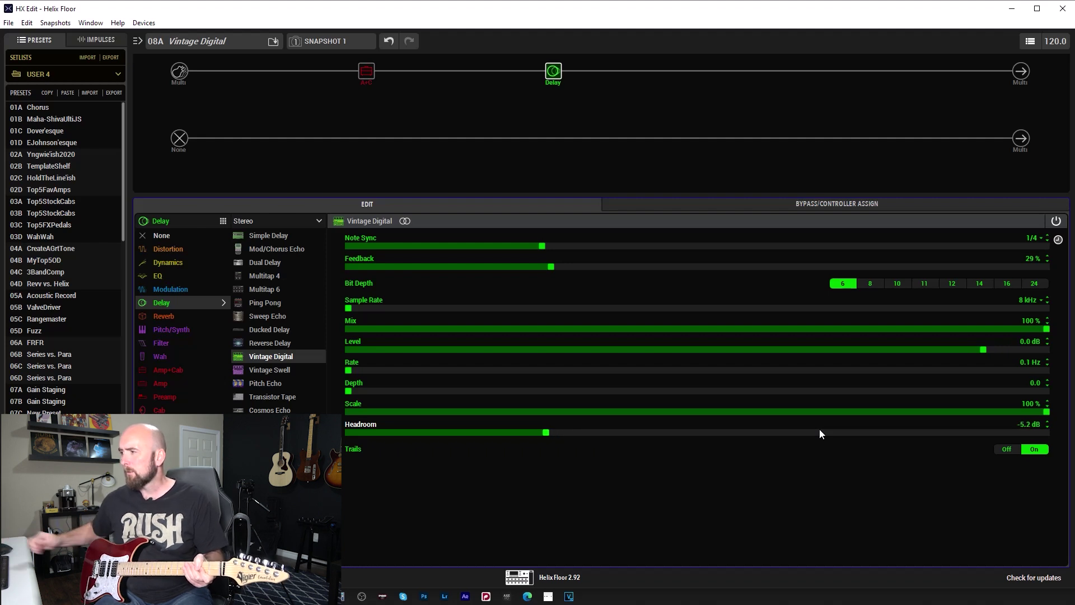
scroll(819, 429, "down", 20)
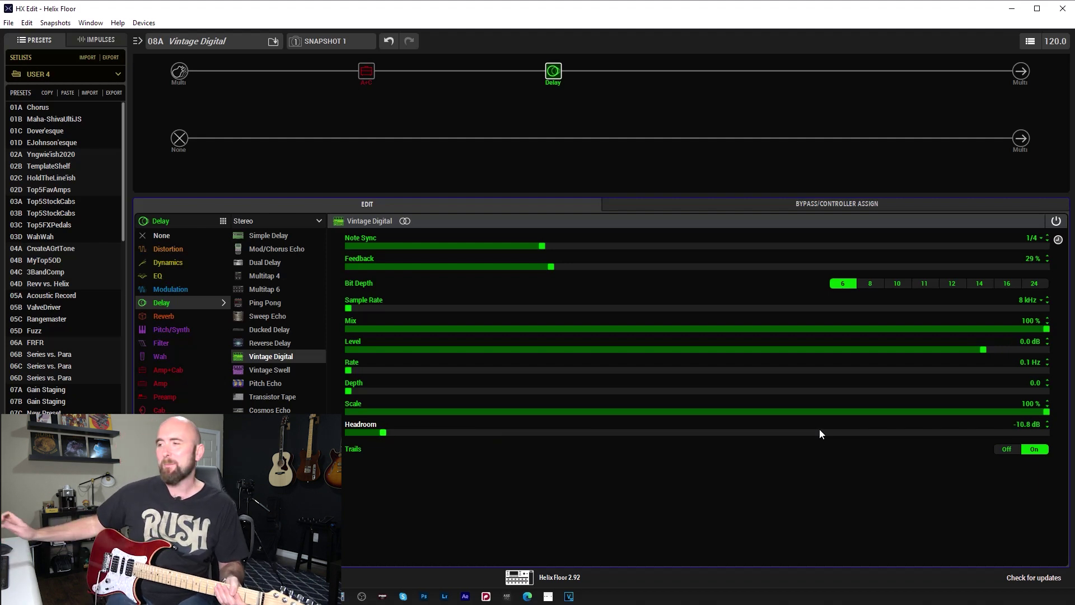
Step: Try the delay's Mix at 30% and 21%, and raise it to 32%
left_click(613, 329)
scroll(614, 329, "down", 8)
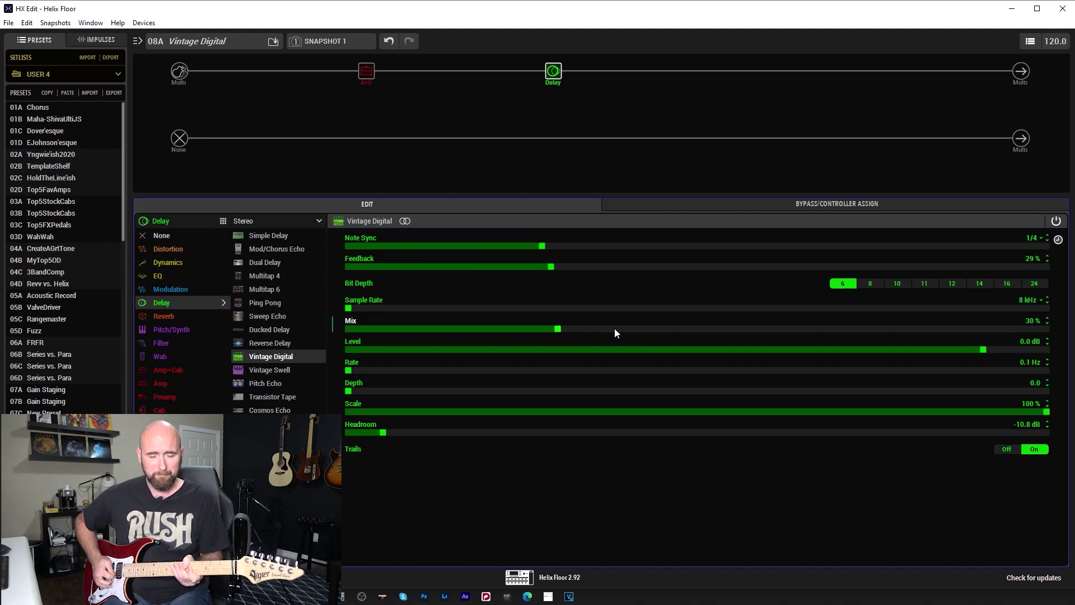
scroll(614, 328, "down", 5)
scroll(614, 329, "down", 4)
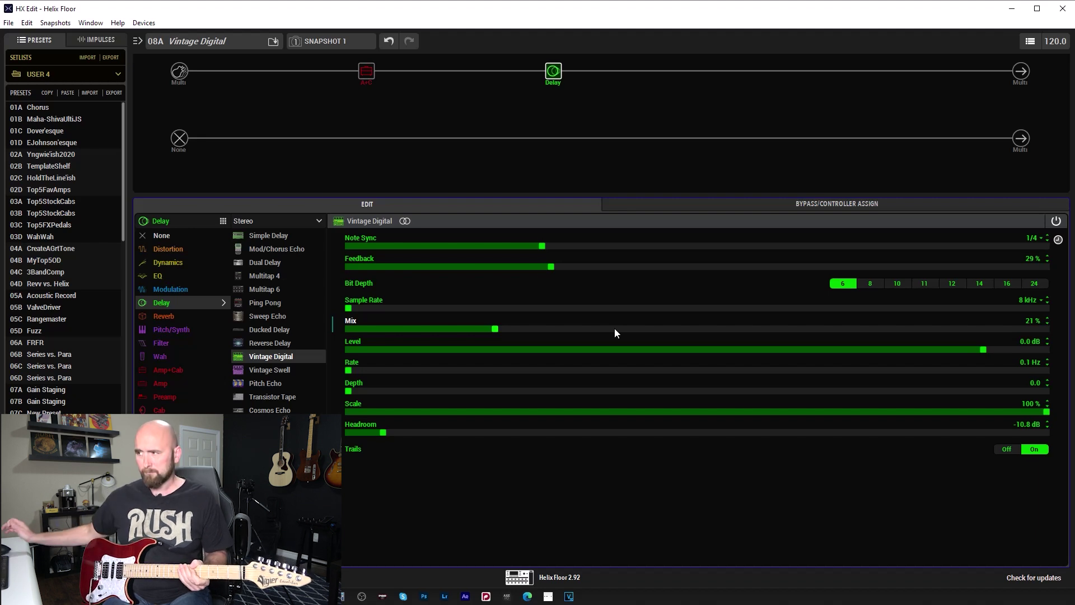
scroll(609, 329, "up", 2)
scroll(605, 332, "up", 9)
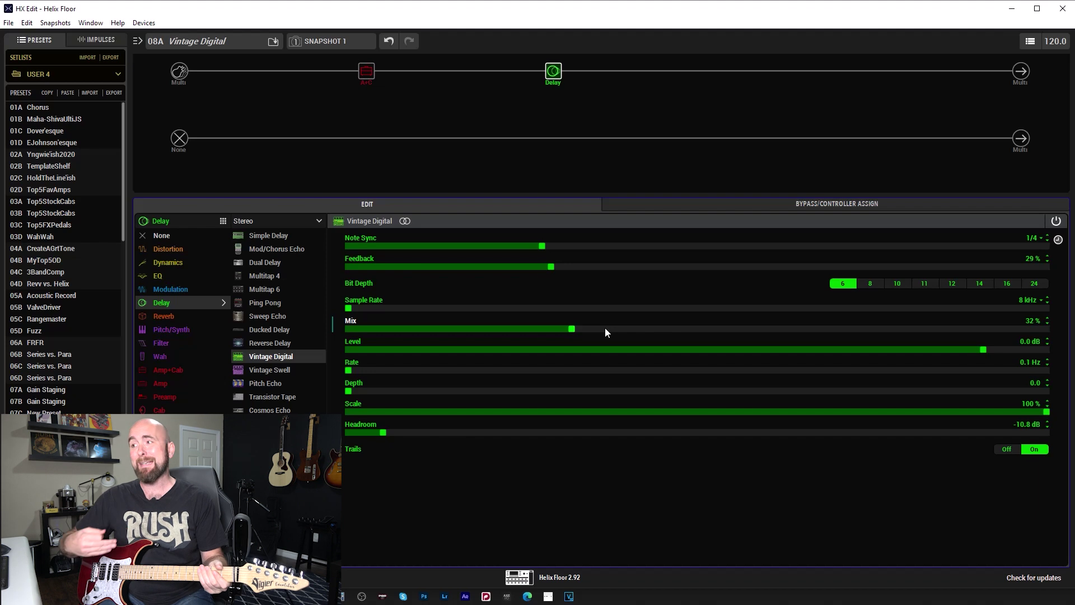
Step: Take the delay's Headroom from -12.0 dB through 0.0 dB to +12.0 dB, and raise its Mix to 50%
left_click(366, 434)
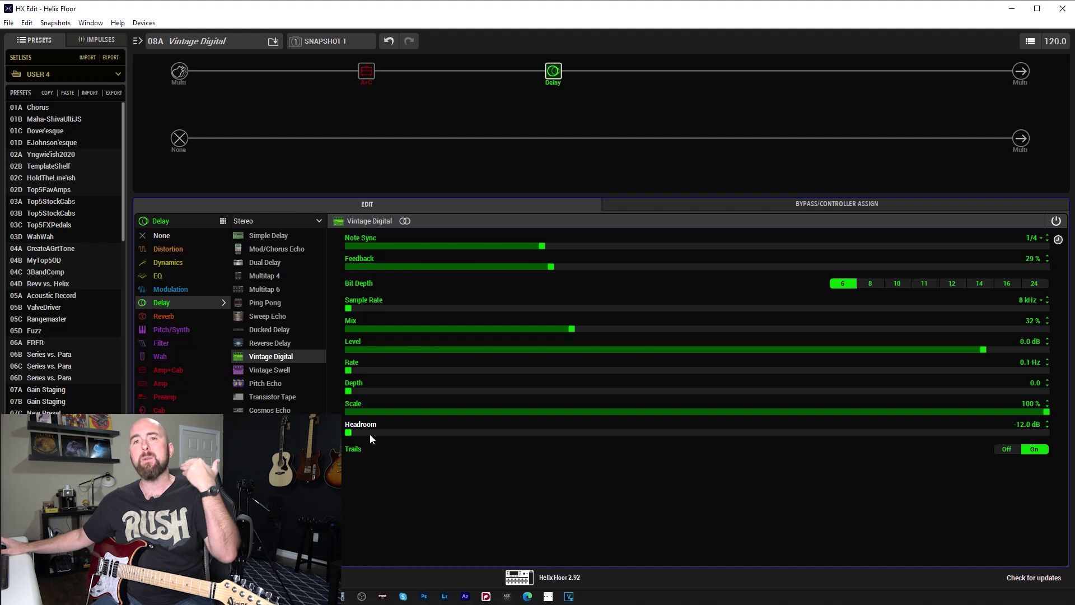
left_click(663, 433)
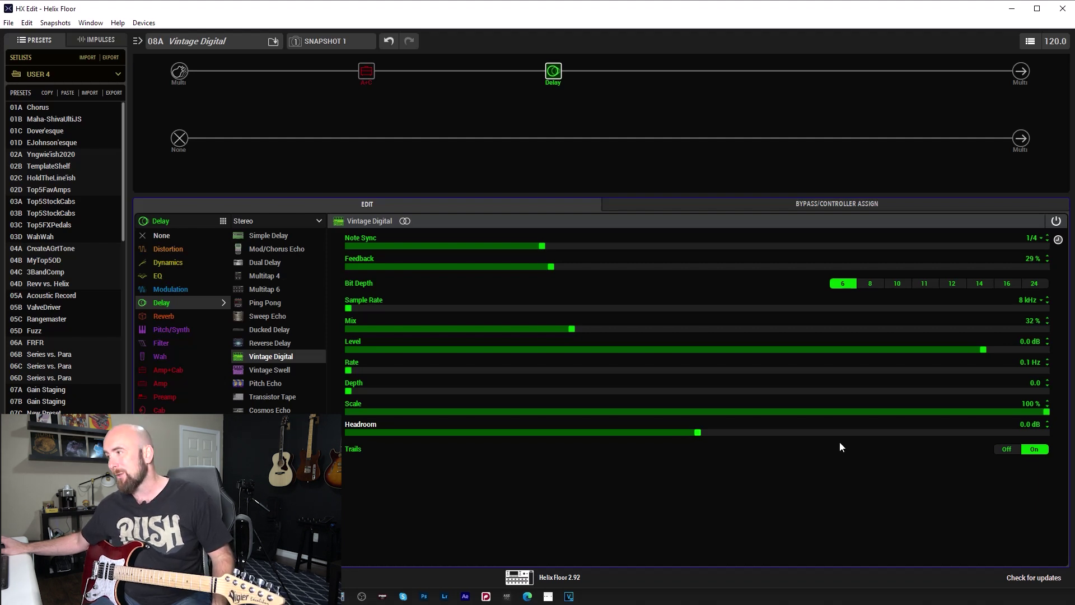
scroll(852, 430, "up", 15)
left_click_drag(1038, 435, 1068, 434)
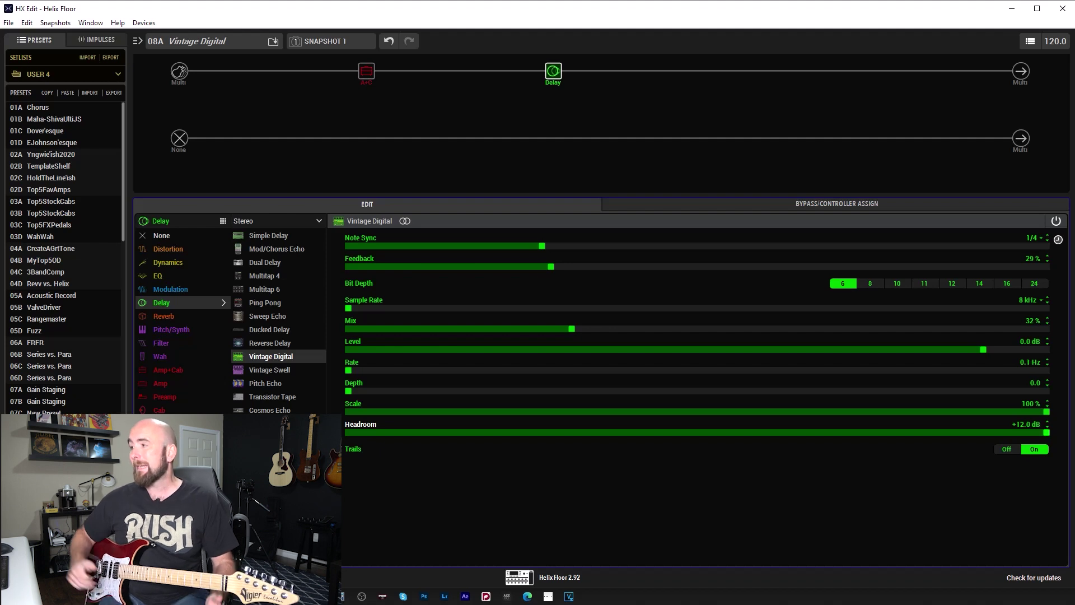
scroll(574, 324, "up", 17)
scroll(575, 329, "up", 1)
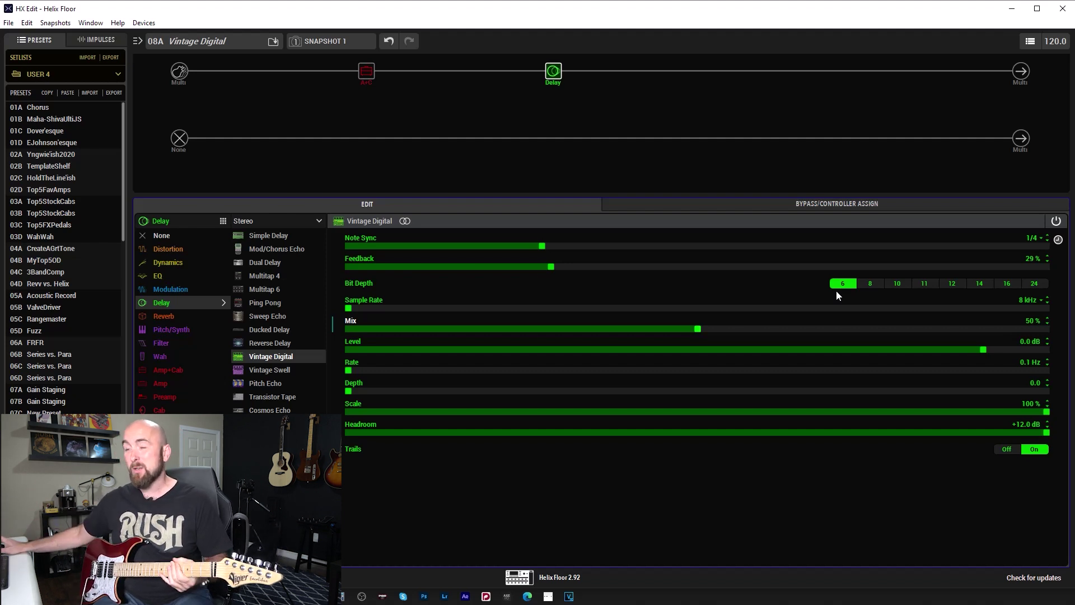
Step: Try the delay's Mix at 36% and 31%, return it to 50%, and set its Bit Depth to 8
scroll(702, 330, "down", 18)
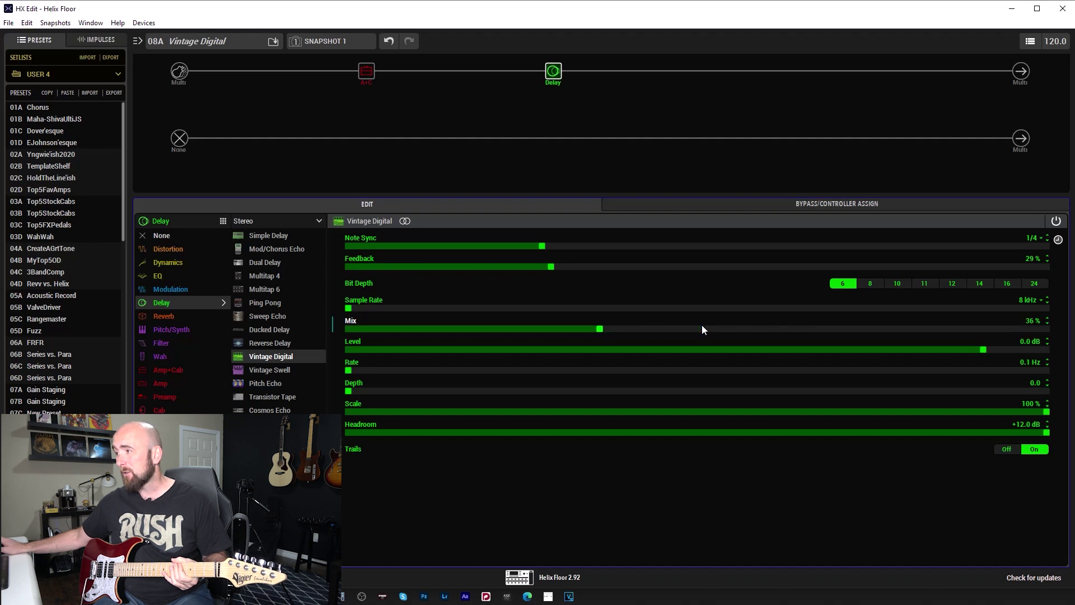
scroll(704, 329, "down", 1)
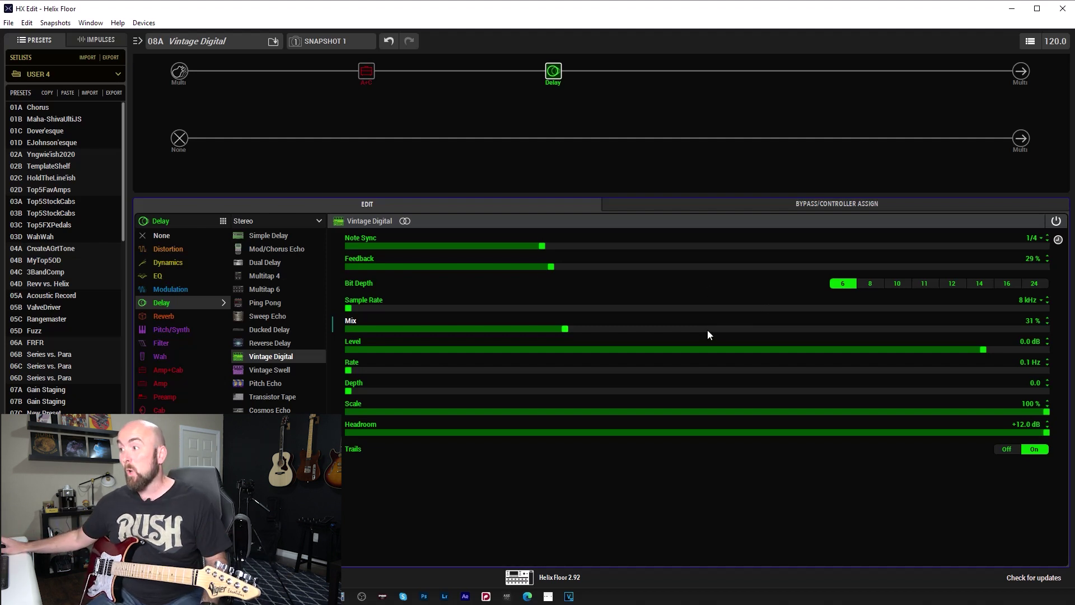
left_click(701, 330)
left_click(700, 329)
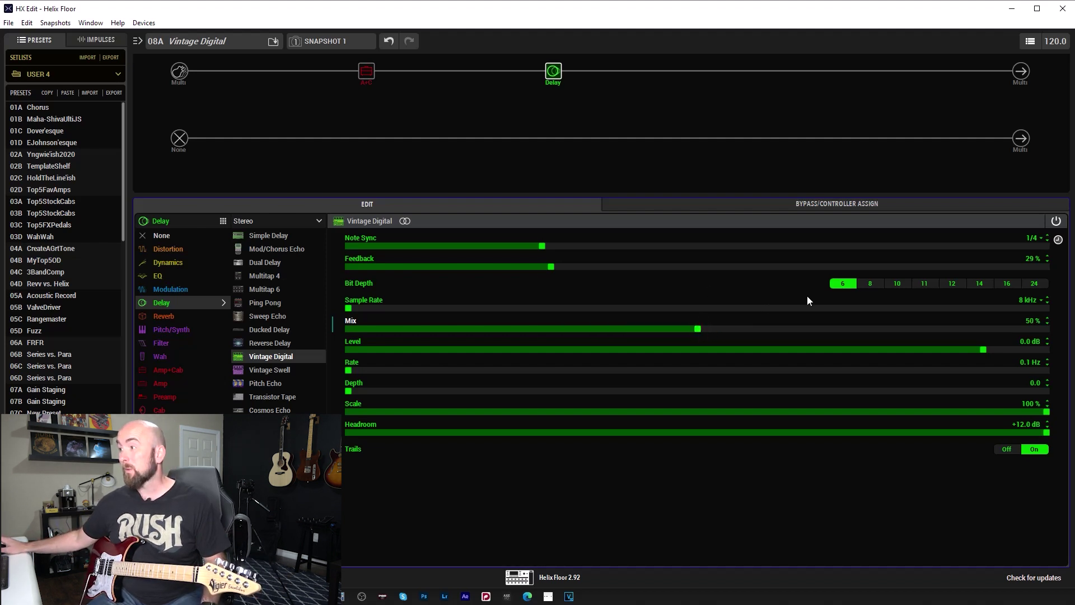
left_click(861, 287)
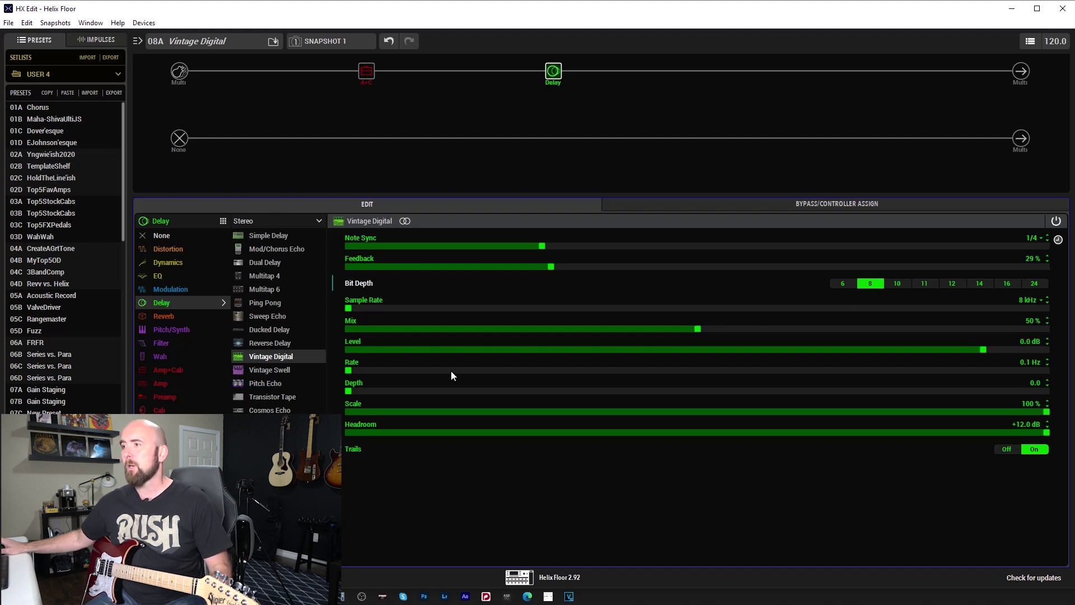
Step: Raise the delay's modulation Depth through 2.0 and 3.4 up to its maximum
scroll(450, 391, "up", 10)
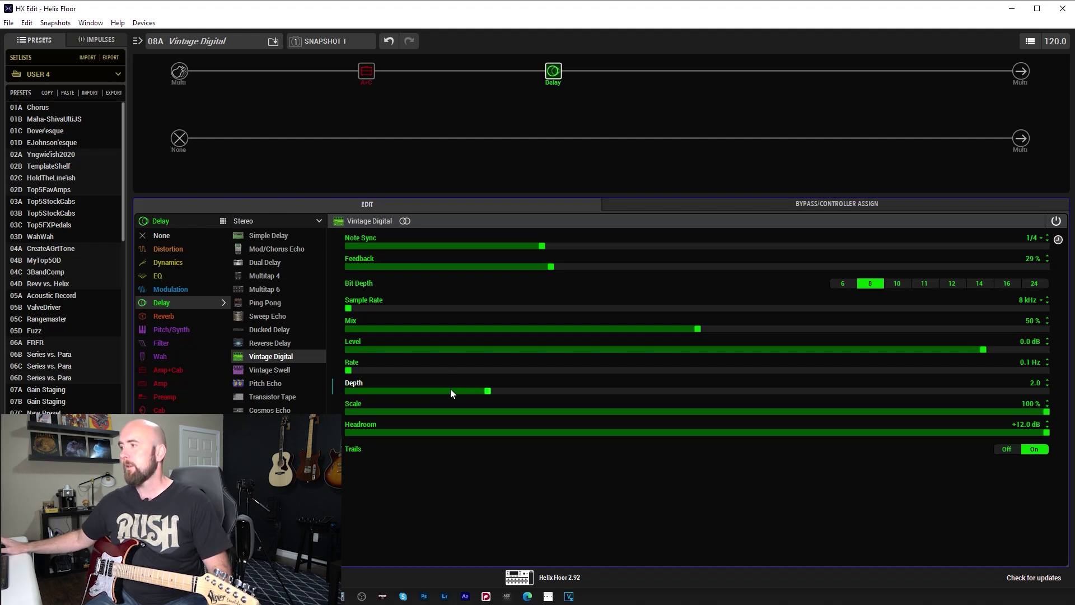
scroll(451, 391, "up", 3)
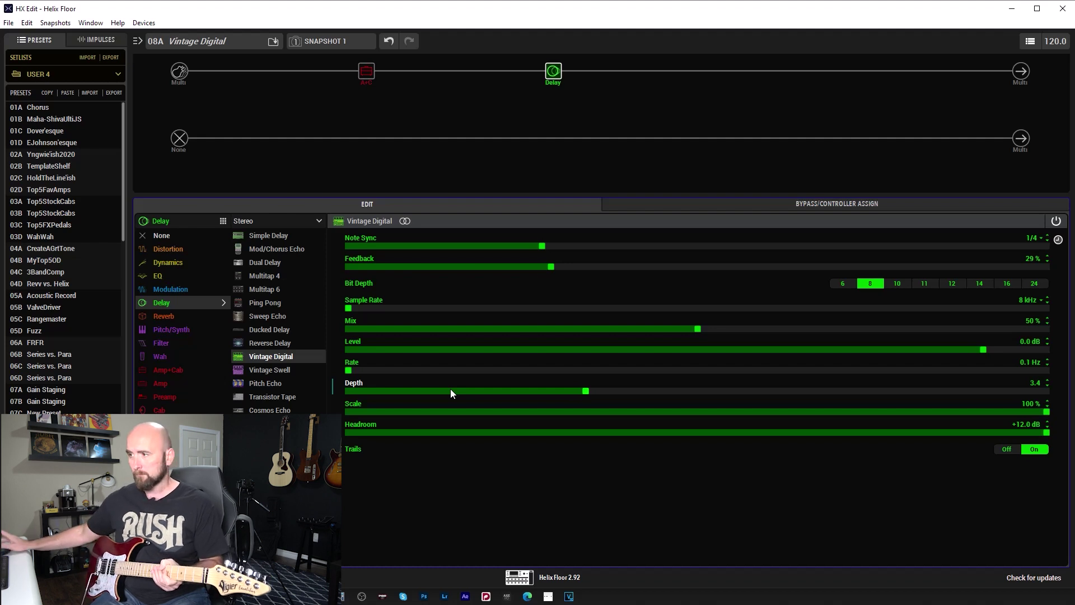
left_click_drag(992, 396, 1074, 388)
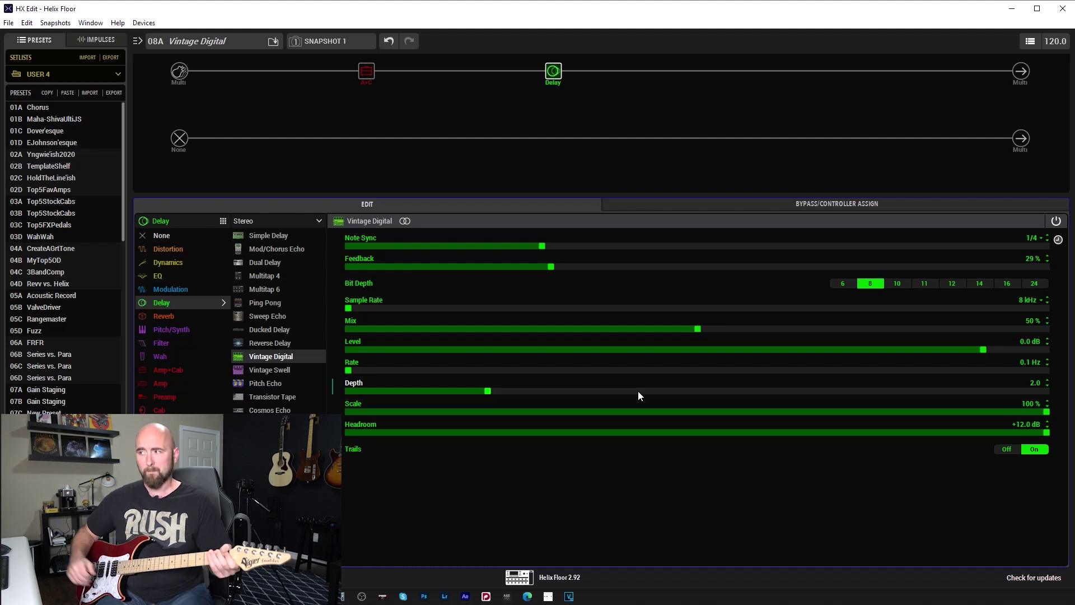
Step: Set the delay's modulation Depth to 5.2 and raise its Rate through 3.6 Hz to 8.0 Hz
scroll(641, 370, "up", 20)
scroll(641, 370, "up", 1)
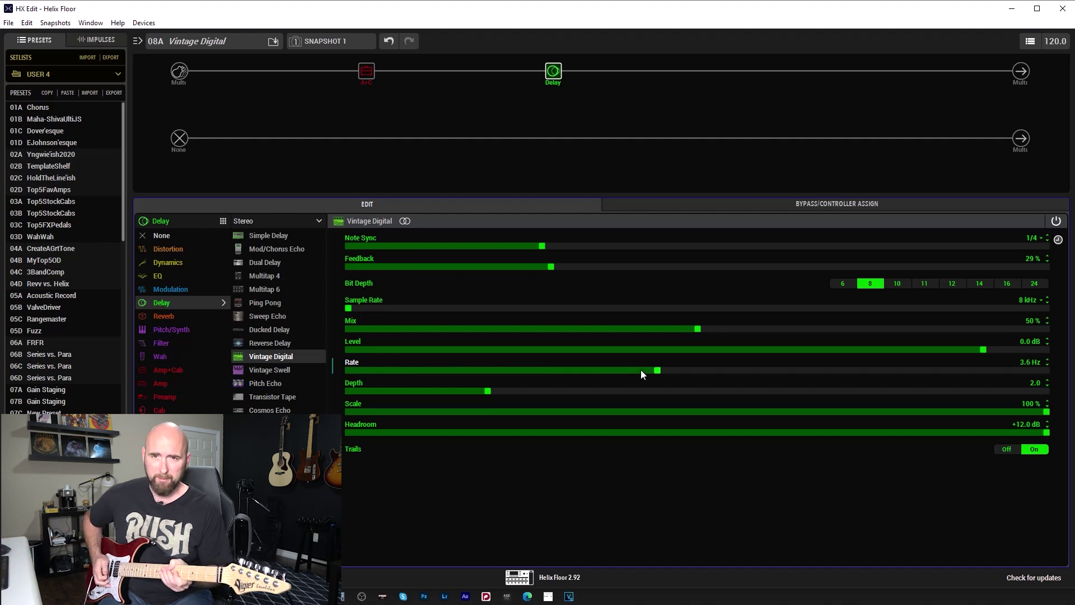
left_click(712, 390)
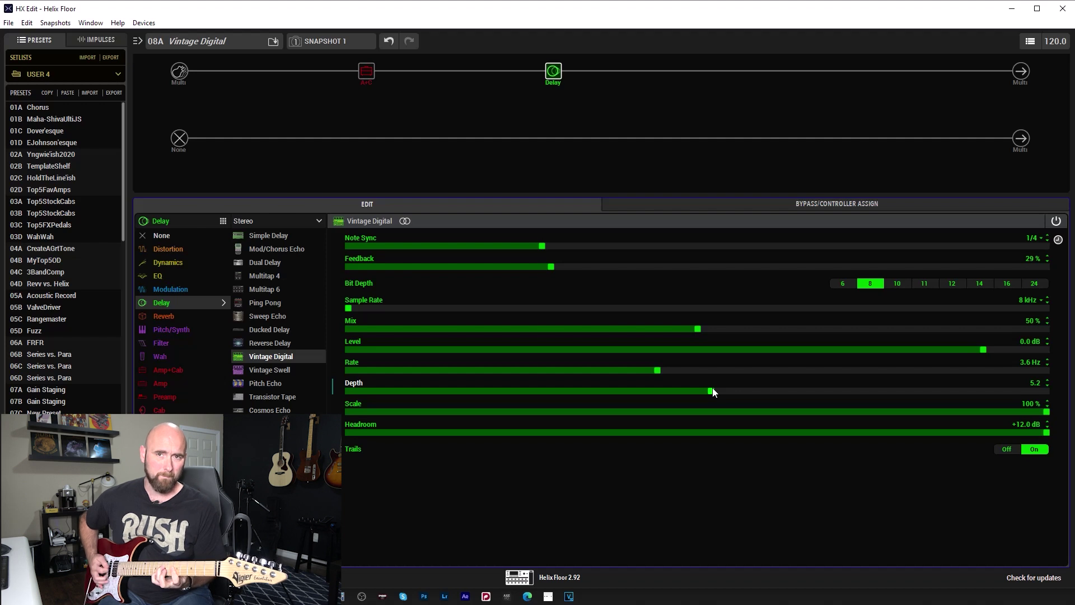
left_click_drag(915, 370, 1059, 382)
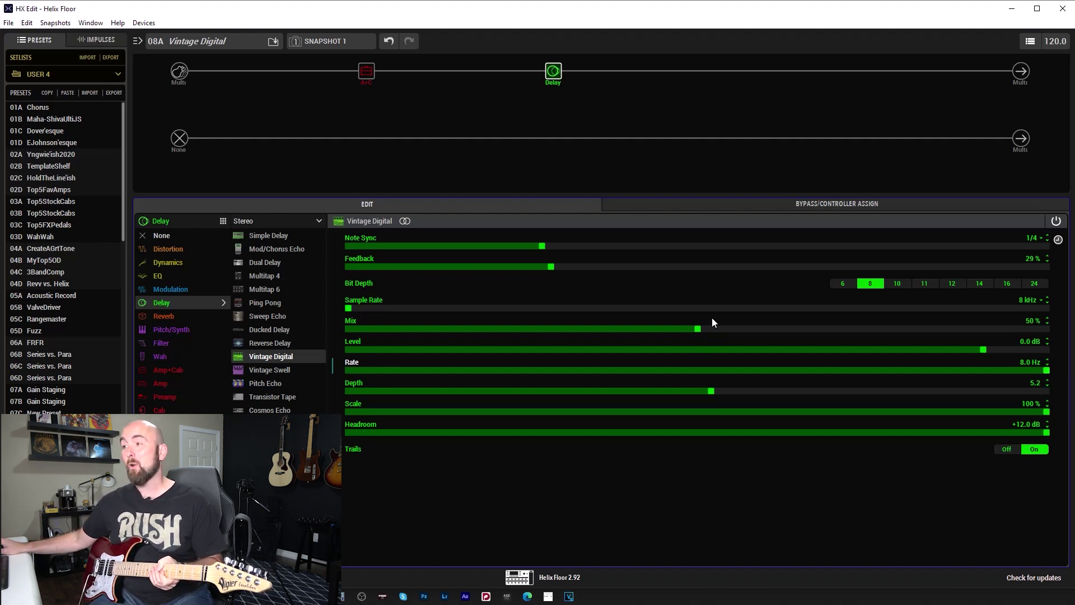
Step: Lower the delay's Mix through 33% to 30% and raise the US Deluxe Nrm amp's Drive to 10.0
scroll(710, 328, "down", 19)
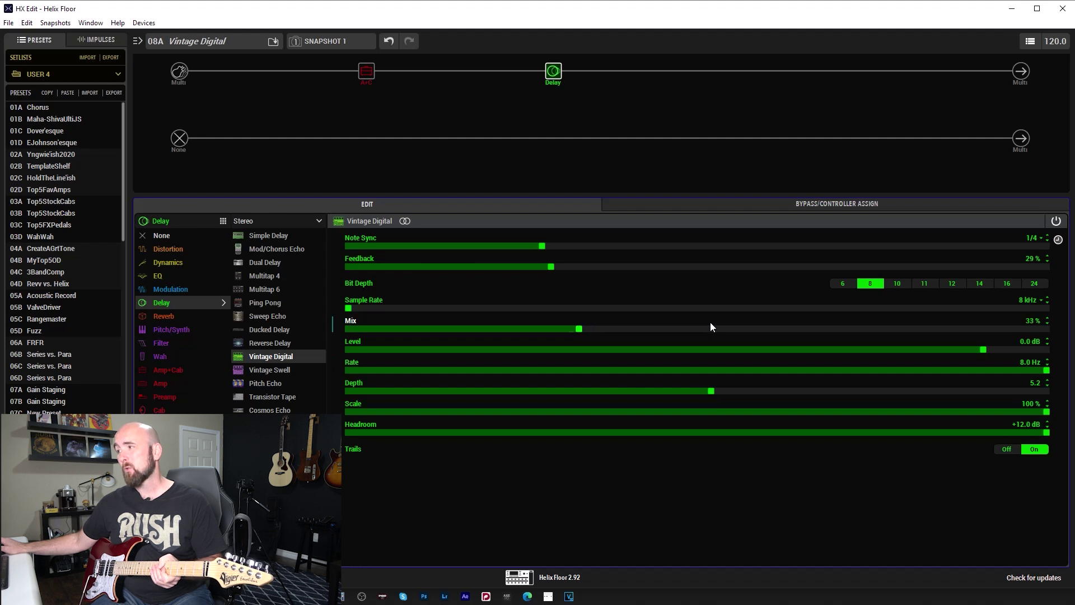
scroll(711, 327, "down", 1)
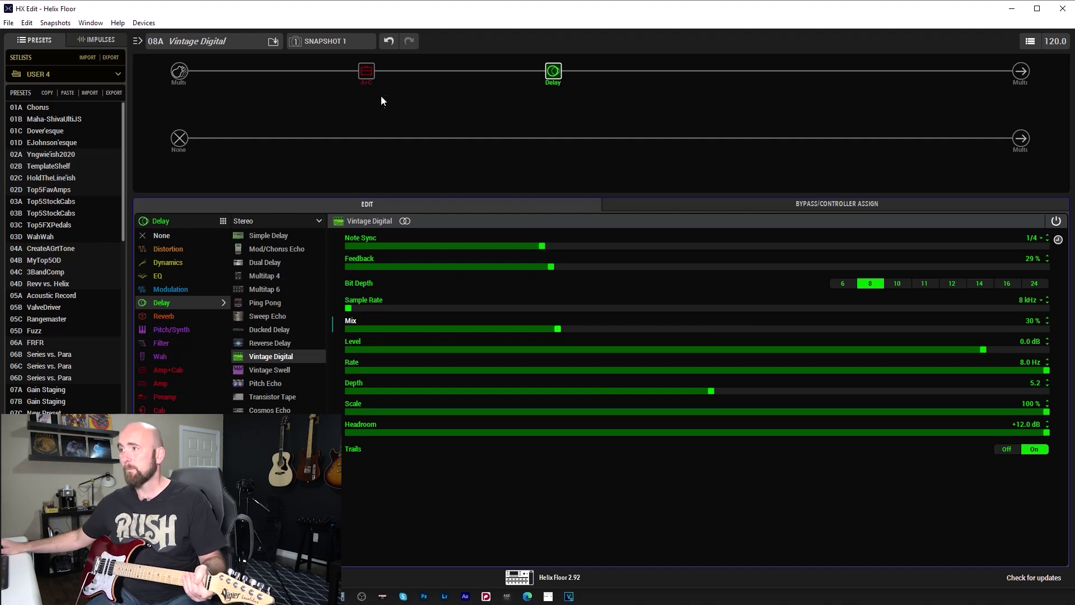
left_click(371, 78)
left_click_drag(894, 245, 1048, 244)
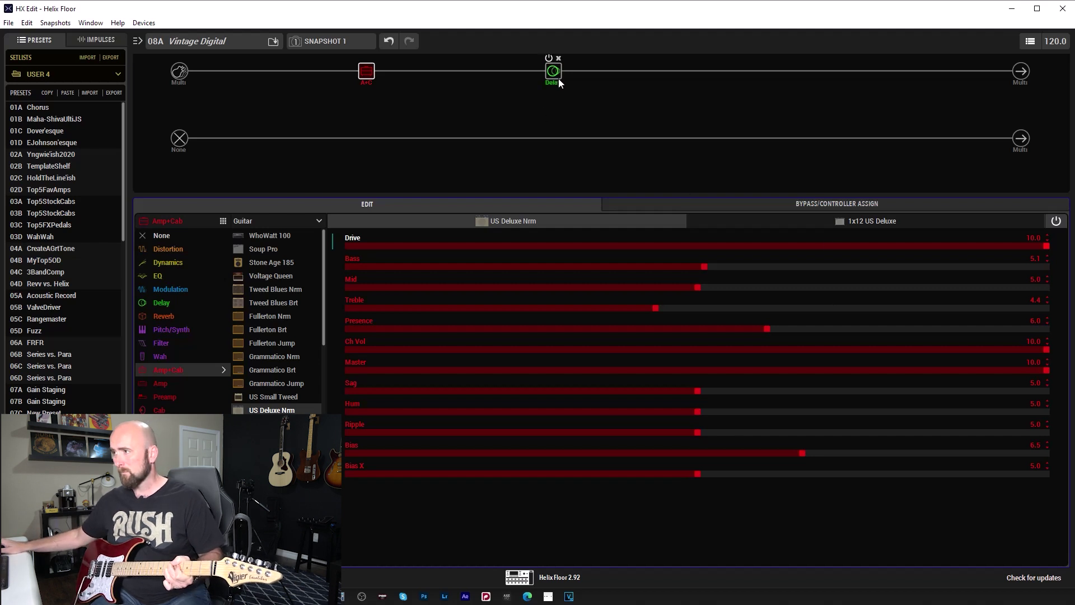
Step: Return to the Vintage Digital delay block and raise its Mix through 46% to 47%
left_click(555, 73)
scroll(677, 324, "up", 16)
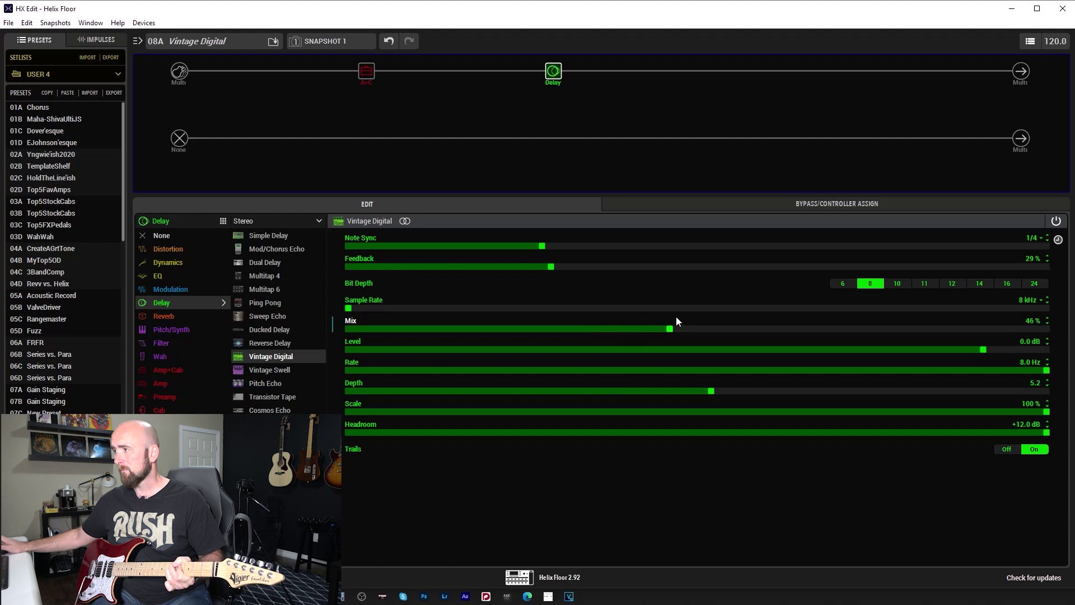
scroll(677, 321, "up", 1)
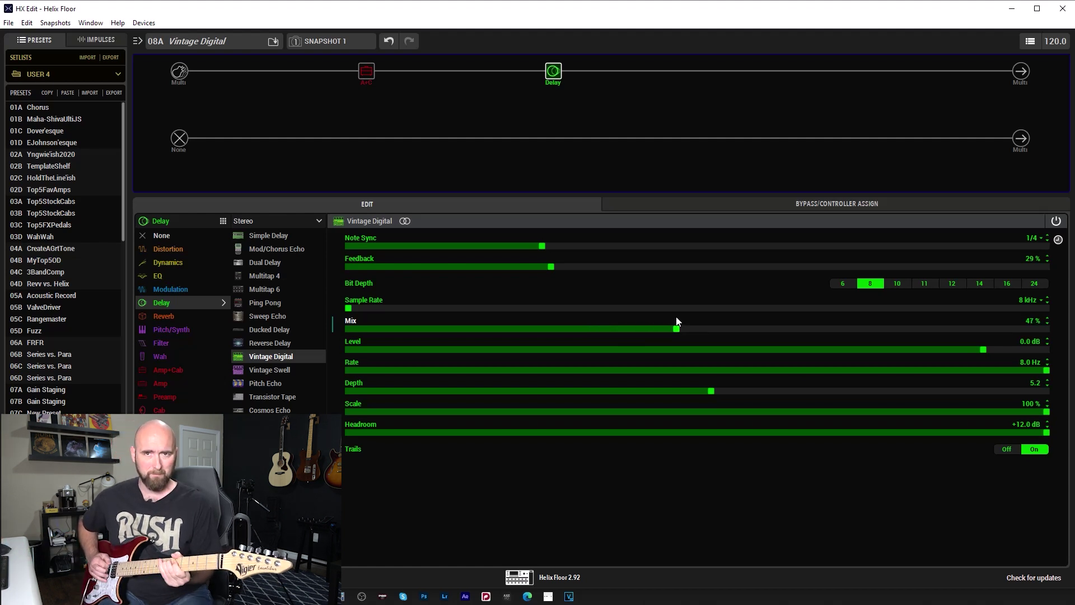